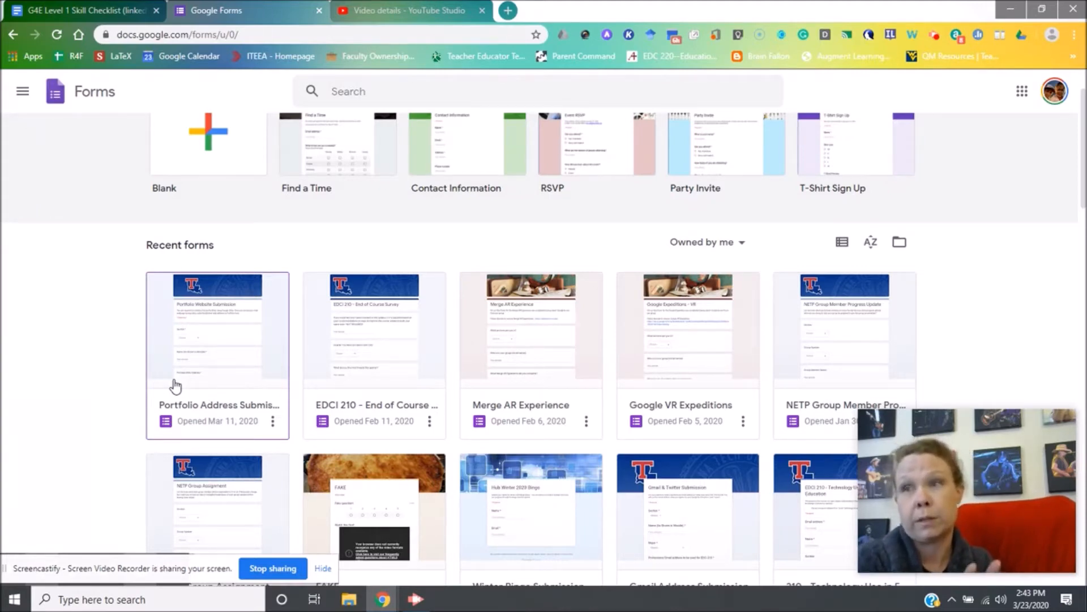
Look through the list of recent forms down to the ones last opened in March 2019
{"action": "scroll", "coordinate": [176, 386], "scroll_direction": "down", "scroll_amount": 8}
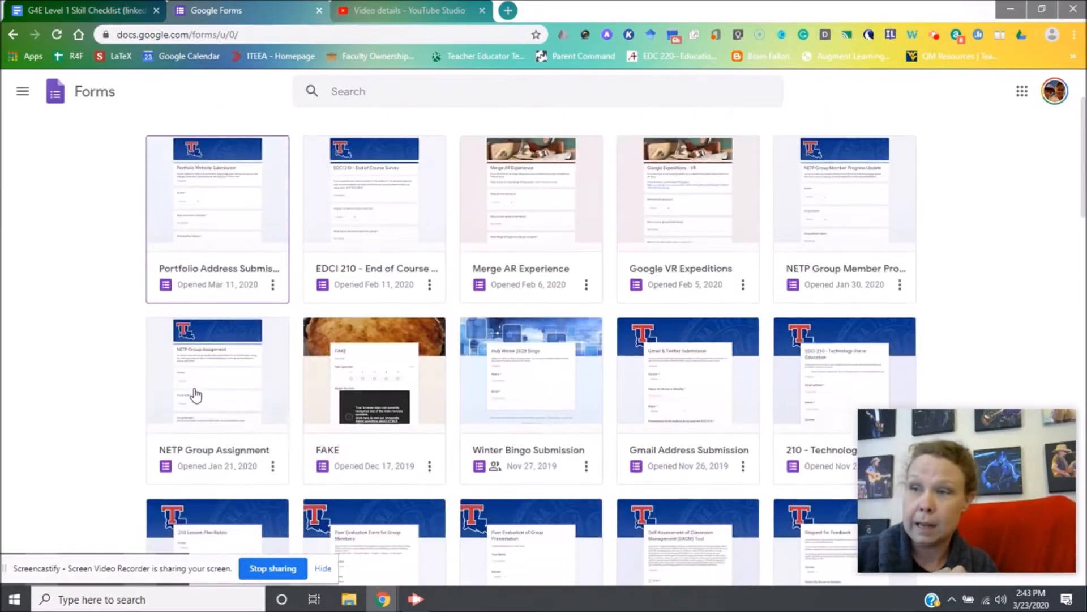
{"action": "scroll", "coordinate": [114, 391], "scroll_direction": "down", "scroll_amount": 3}
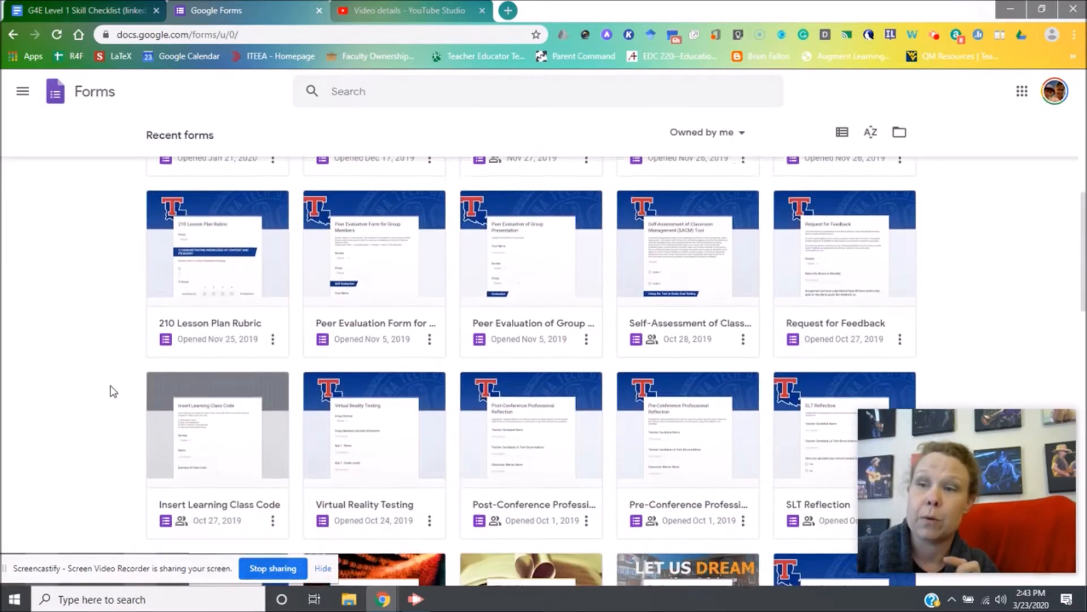
{"action": "scroll", "coordinate": [114, 391], "scroll_direction": "down", "scroll_amount": 3}
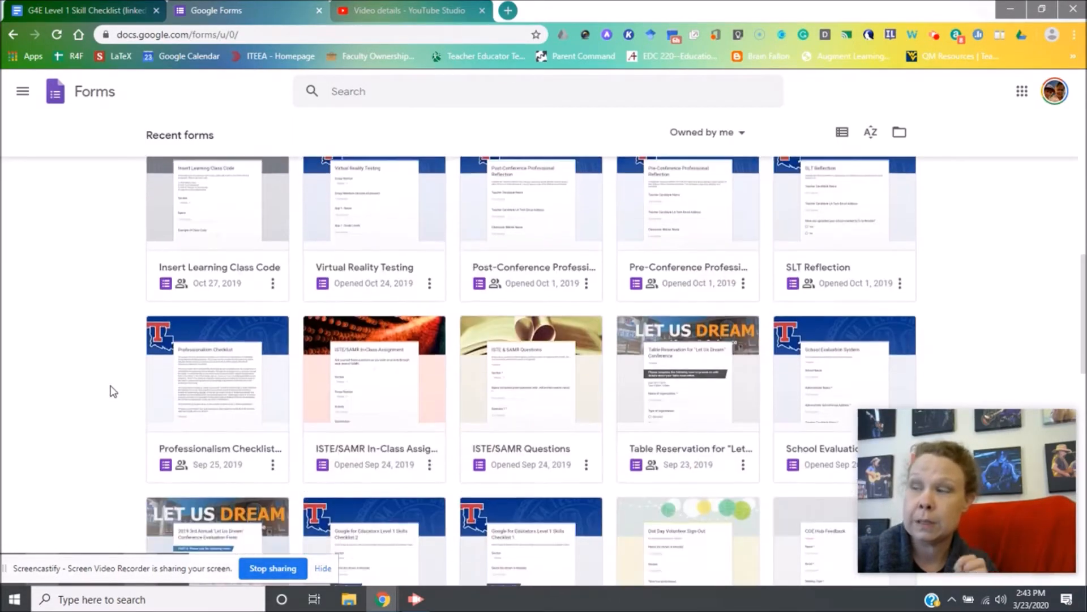
{"action": "scroll", "coordinate": [113, 391], "scroll_direction": "down", "scroll_amount": 4}
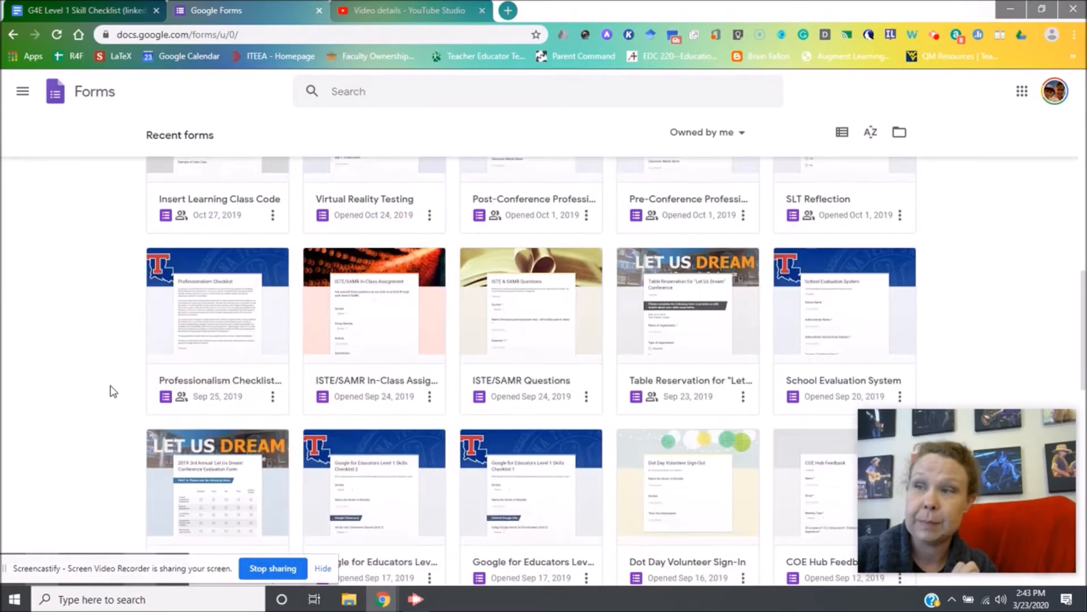
{"action": "scroll", "coordinate": [116, 392], "scroll_direction": "down", "scroll_amount": 3}
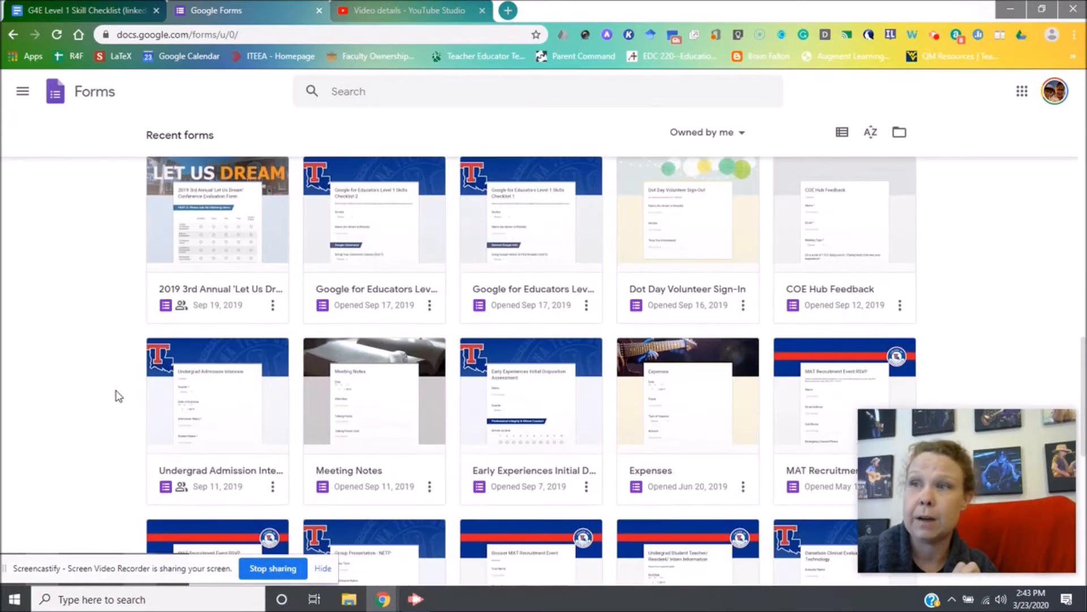
{"action": "scroll", "coordinate": [118, 395], "scroll_direction": "down", "scroll_amount": 4}
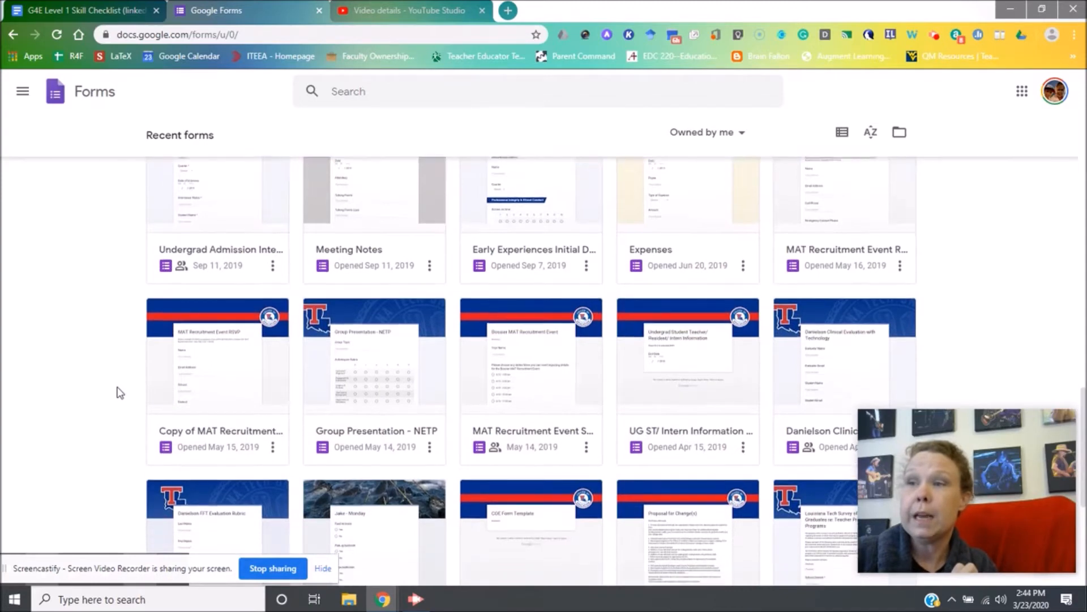
{"action": "scroll", "coordinate": [118, 391], "scroll_direction": "down", "scroll_amount": 8}
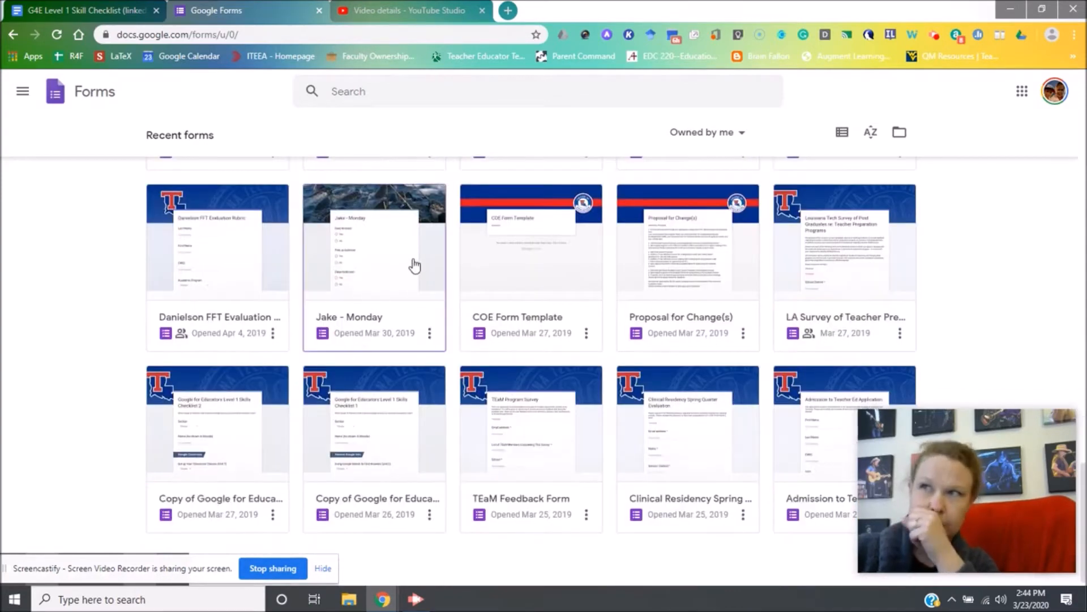
Open the Monday chores form with the ocean animals header to view it, and return to the forms list
{"action": "left_click", "coordinate": [408, 262]}
{"action": "left_click", "coordinate": [551, 334]}
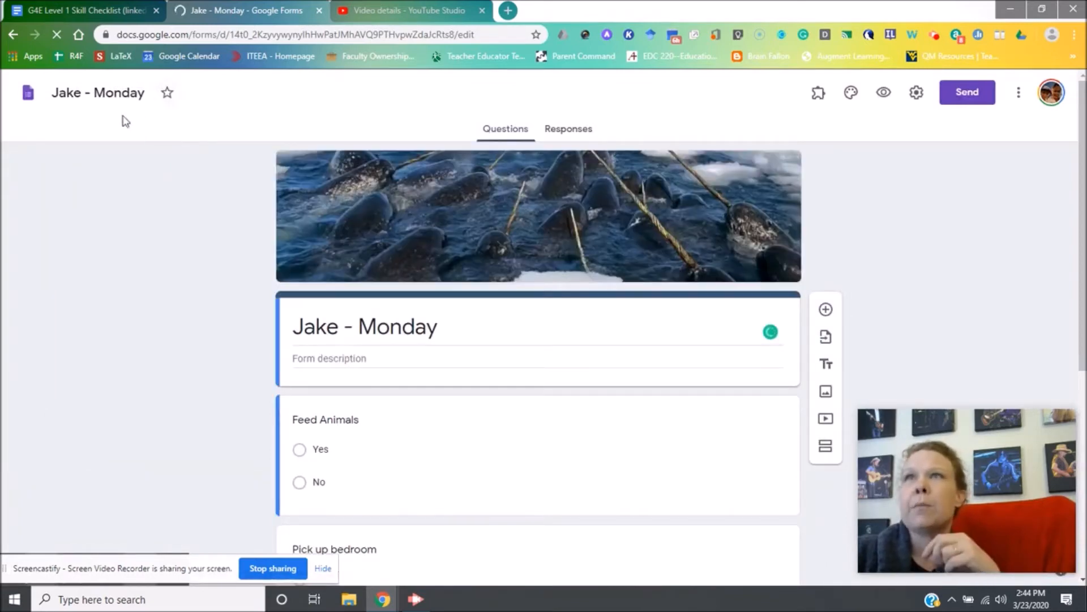
{"action": "left_click", "coordinate": [22, 40]}
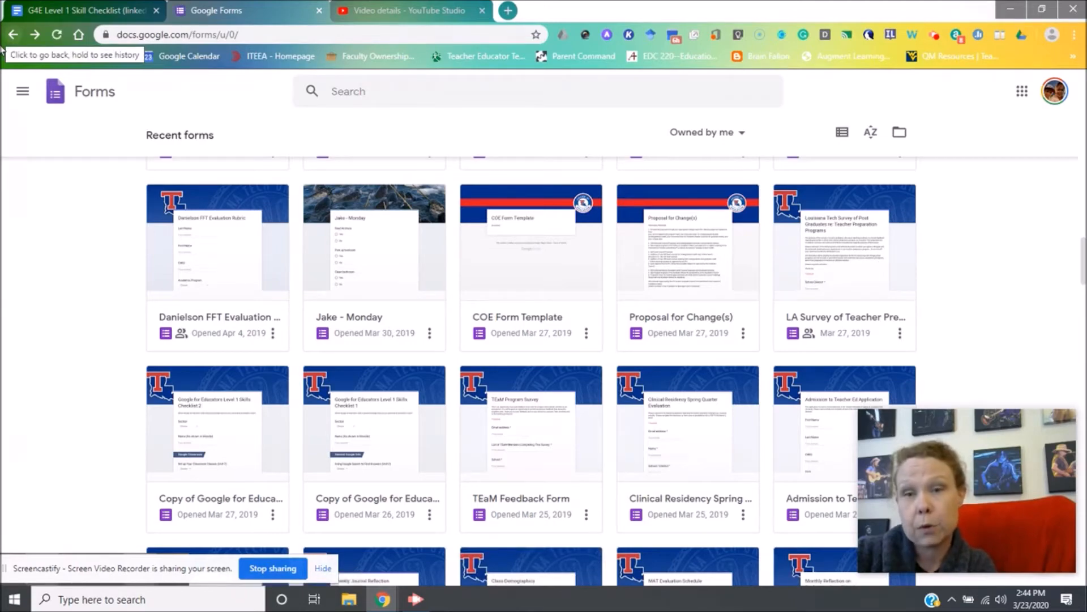
Go back to the Forms home page and create a new blank form
{"action": "scroll", "coordinate": [80, 206], "scroll_direction": "up", "scroll_amount": 5}
{"action": "left_click", "coordinate": [145, 36]}
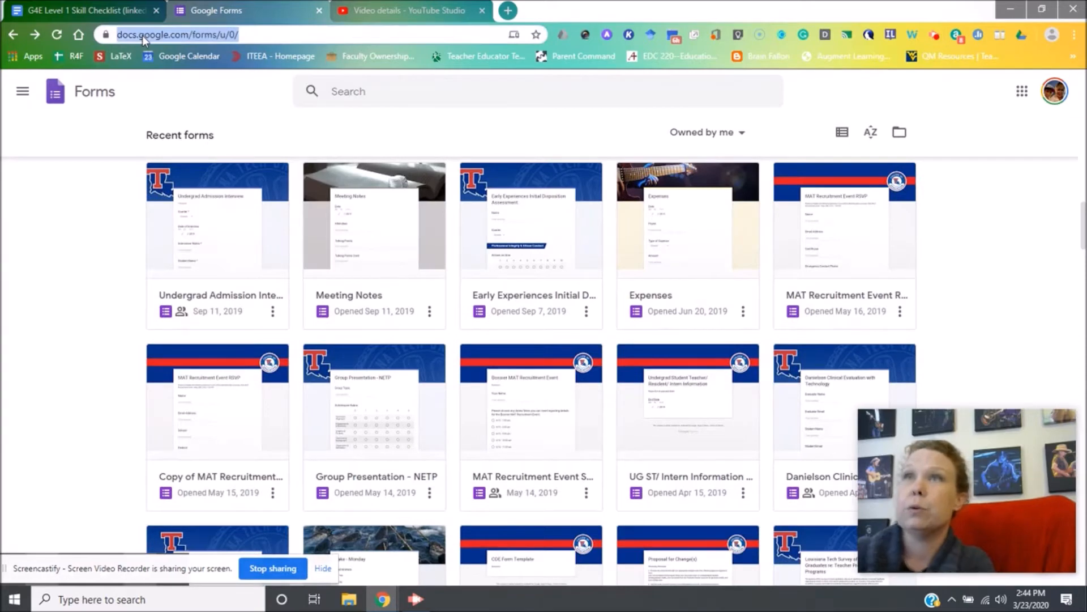
{"action": "type", "text": "forms."}
{"action": "key", "text": "Return"}
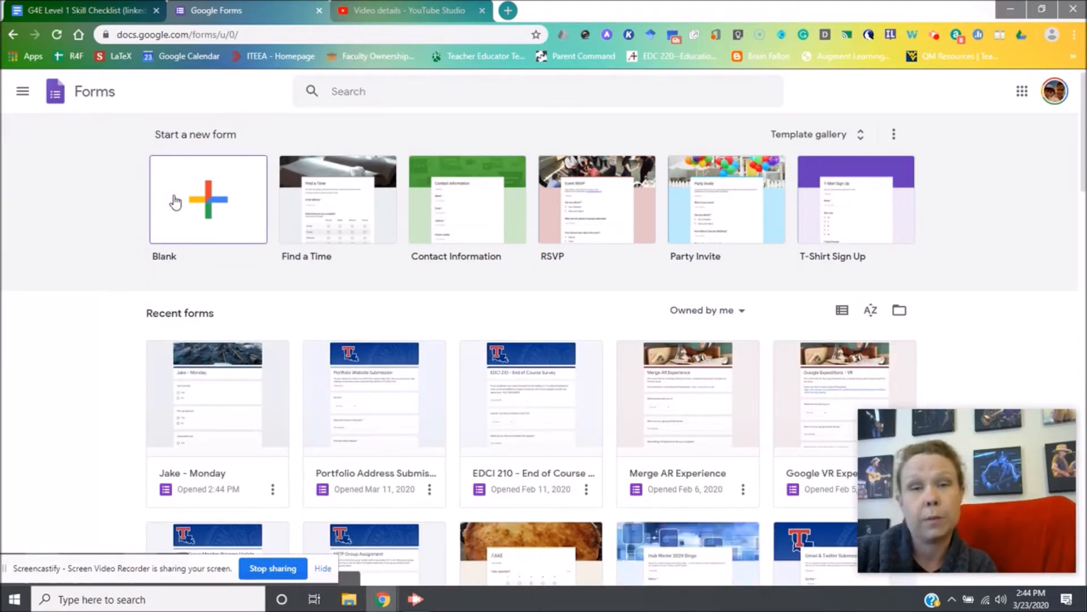
{"action": "left_click", "coordinate": [175, 202]}
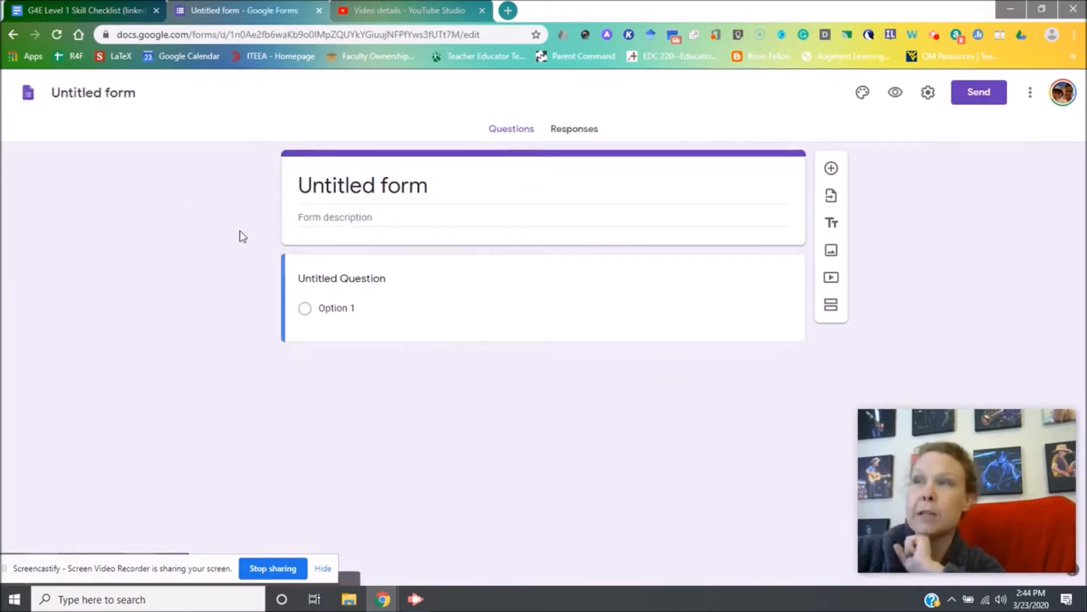
Insert the guitar player image from the Work and School themes as the form's header
{"action": "left_click", "coordinate": [862, 95]}
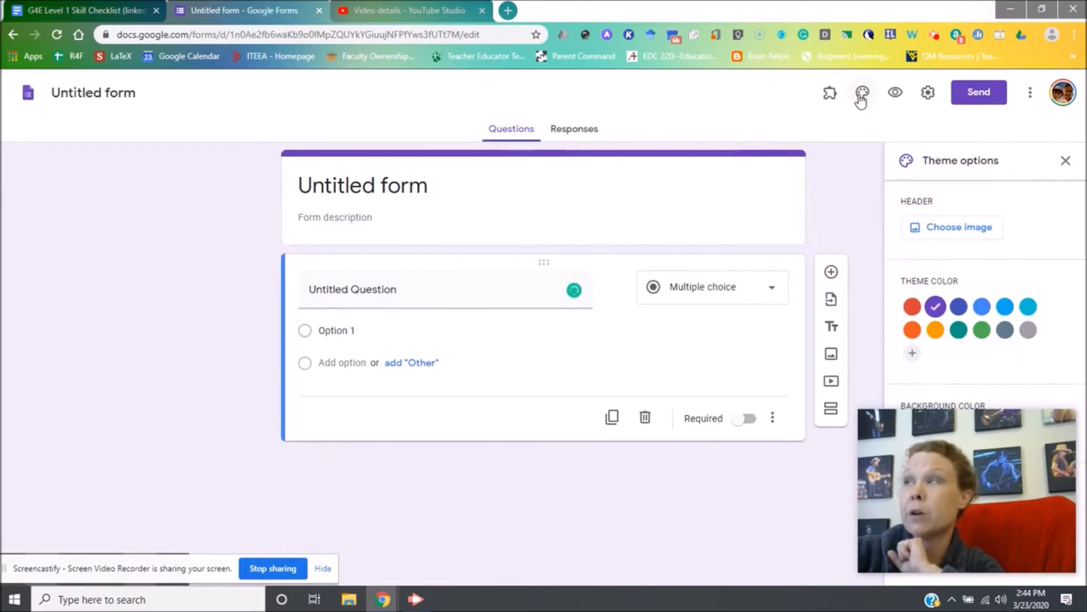
{"action": "left_click", "coordinate": [920, 237]}
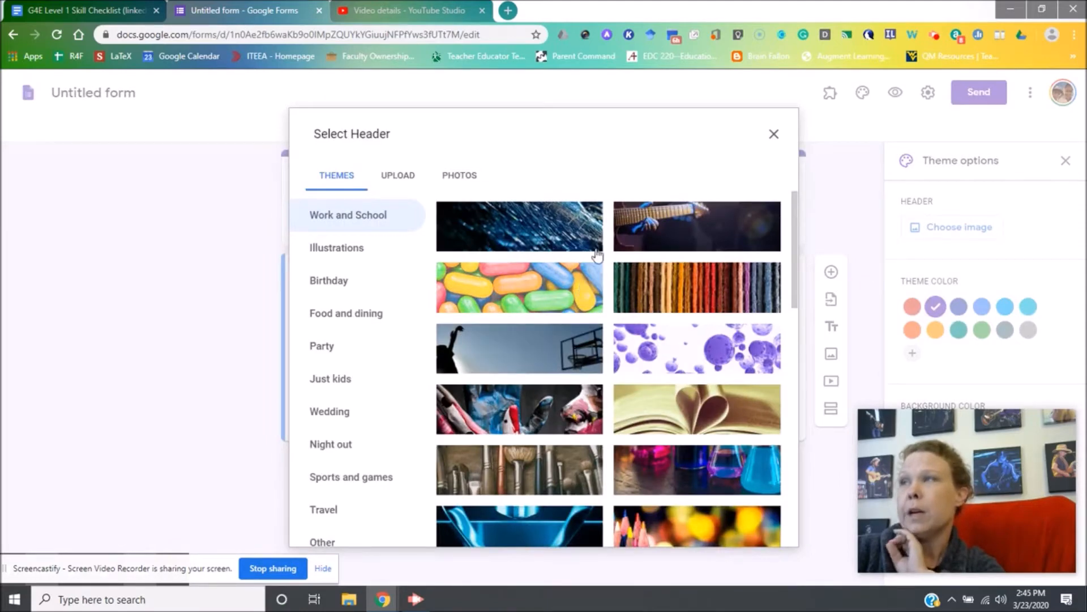
{"action": "left_click", "coordinate": [641, 240]}
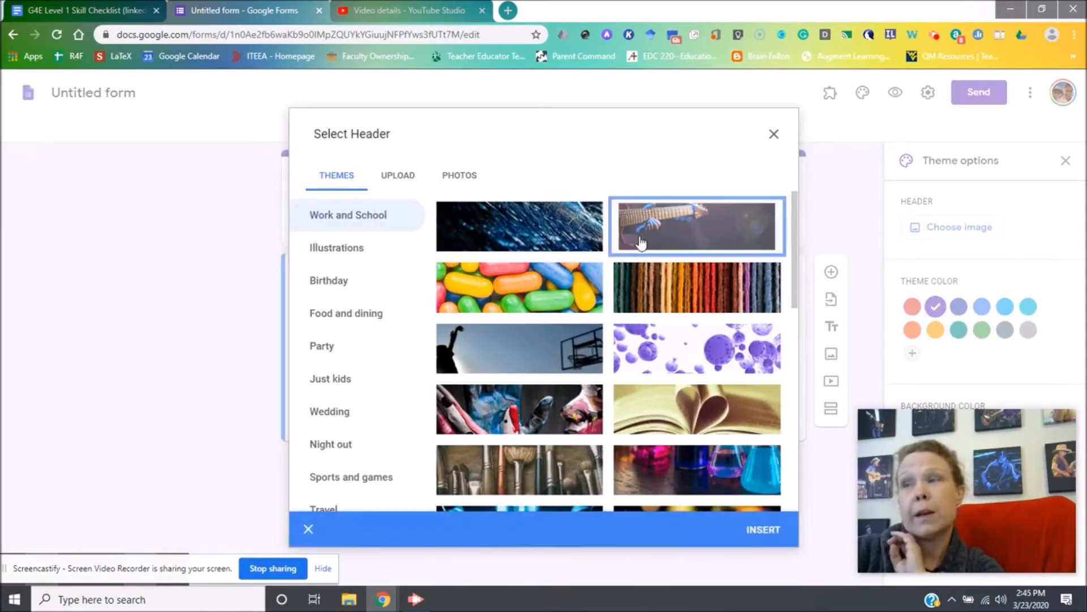
{"action": "left_click", "coordinate": [755, 527]}
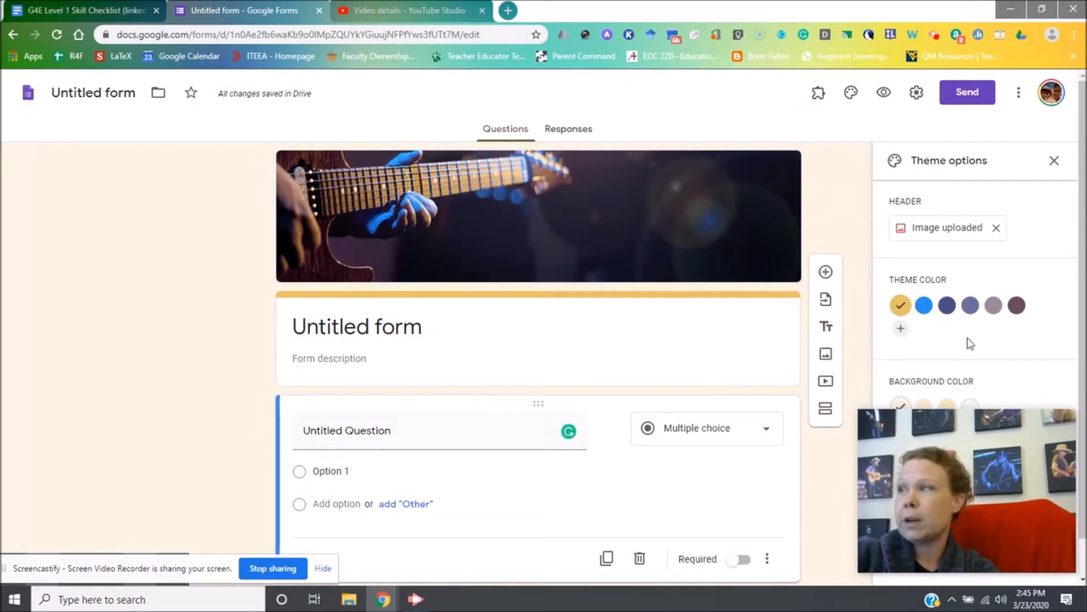
Try out the suggested theme colors and apply the dark maroon one to the form
{"action": "left_click", "coordinate": [946, 311]}
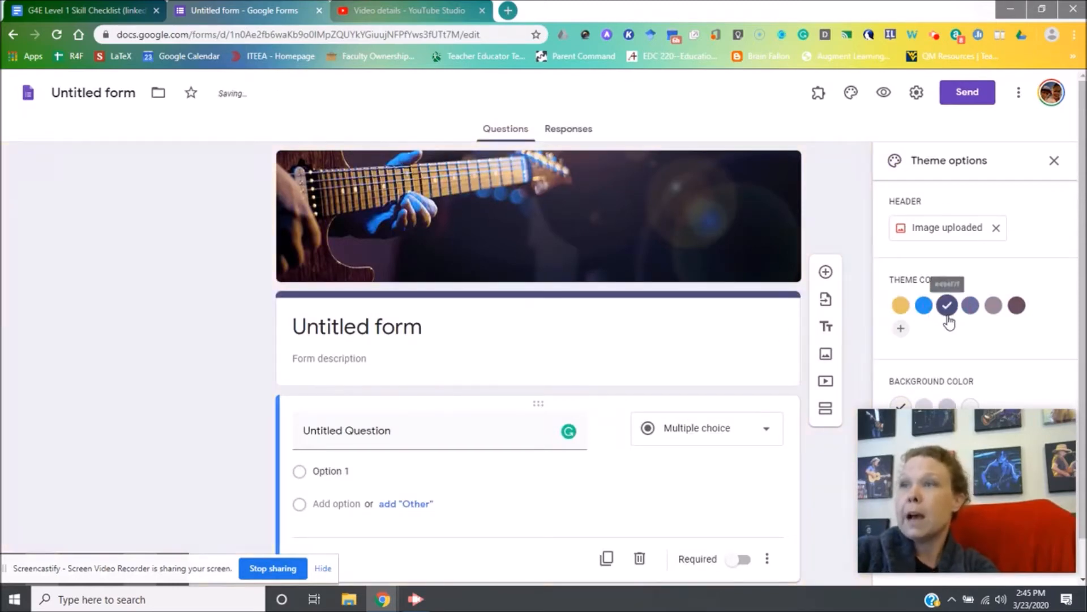
{"action": "left_click", "coordinate": [968, 312]}
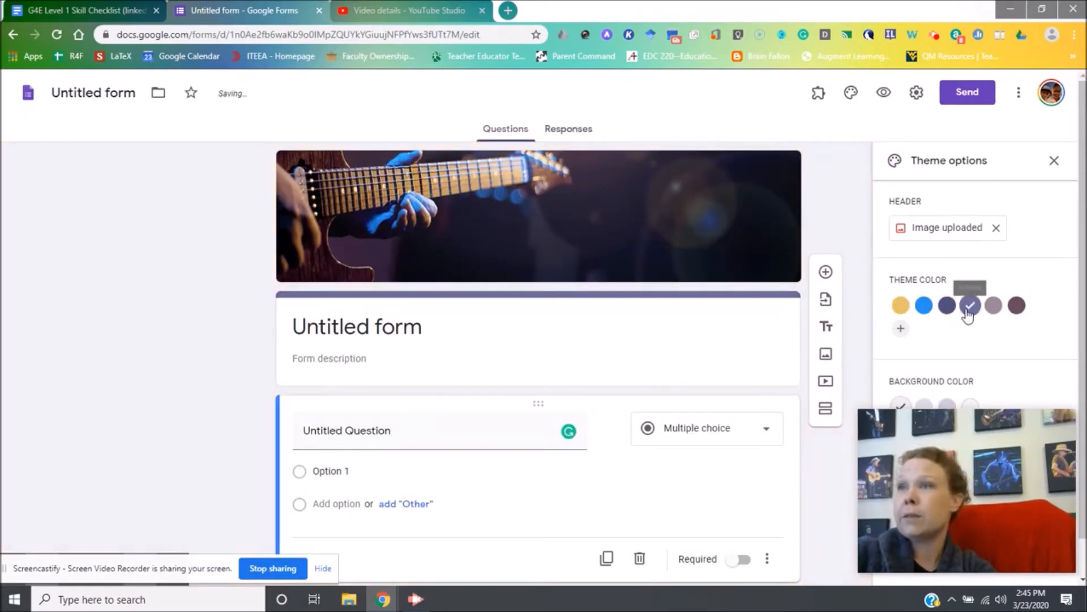
{"action": "left_click", "coordinate": [995, 313]}
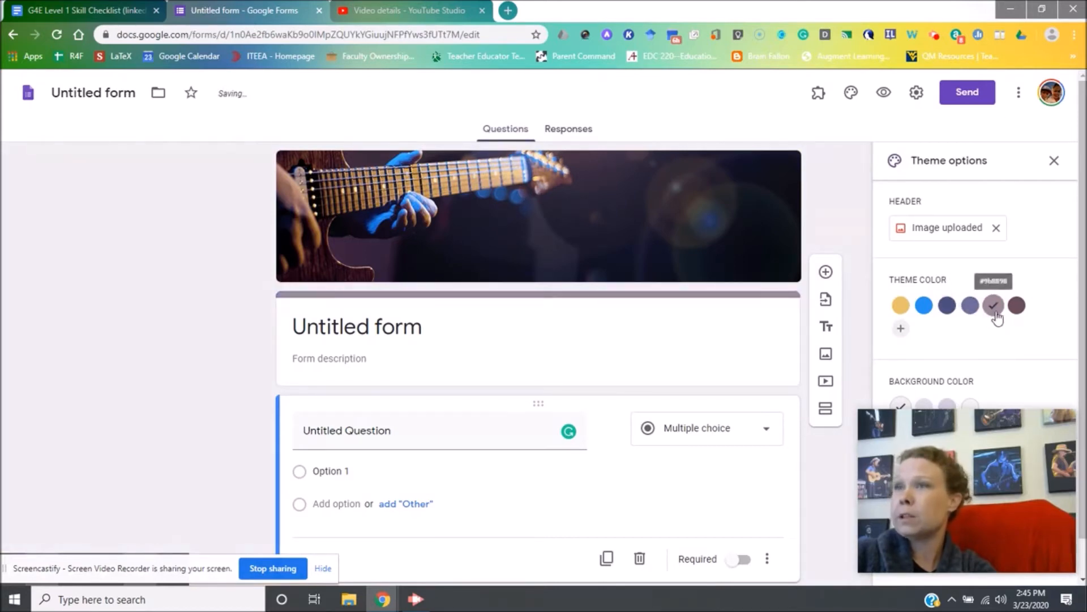
{"action": "left_click", "coordinate": [1014, 311]}
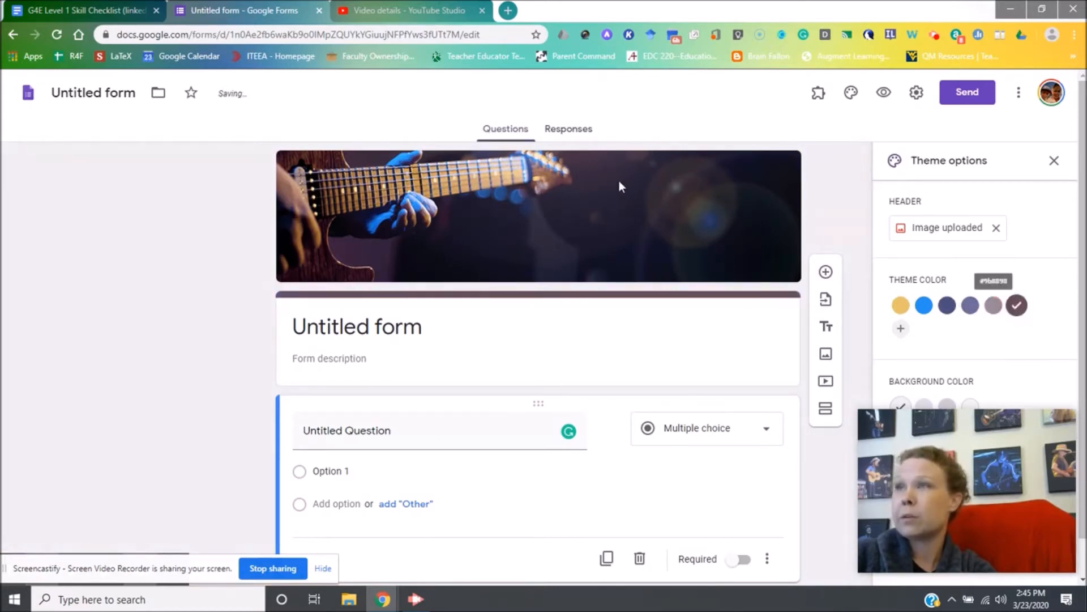
Title the form "FAKE Form for Class" and enter the description "Fill out this fake form!"
{"action": "left_click", "coordinate": [428, 323]}
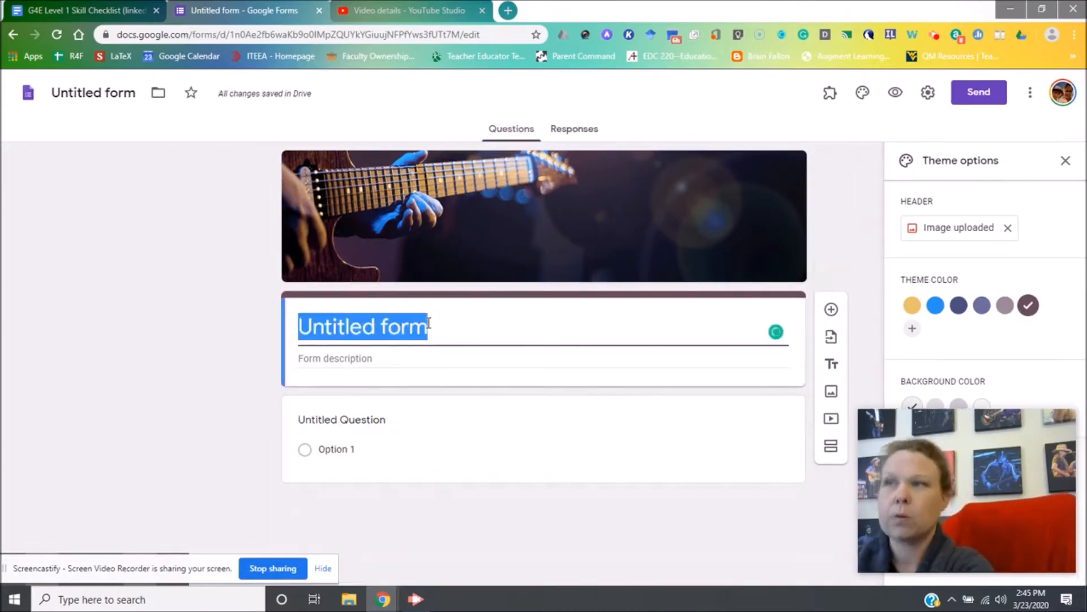
{"action": "type", "text": "FAKE F"}
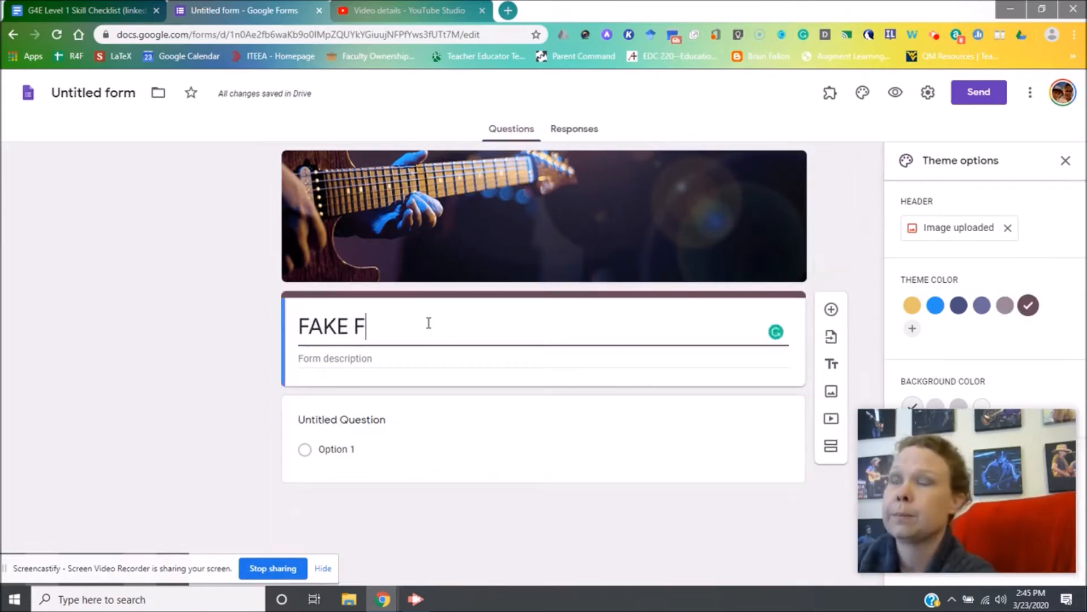
{"action": "type", "text": "orm for Class"}
{"action": "key", "text": "Tab"}
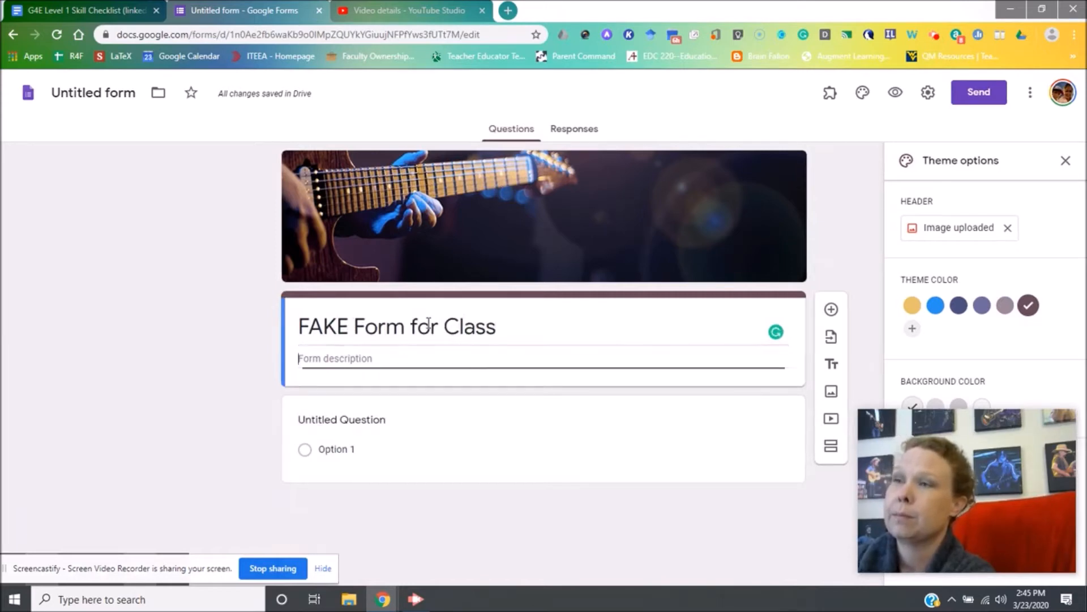
{"action": "type", "text": "Ill ou"}
{"action": "key", "text": "ctrl+a"}
{"action": "type", "text": "F"}
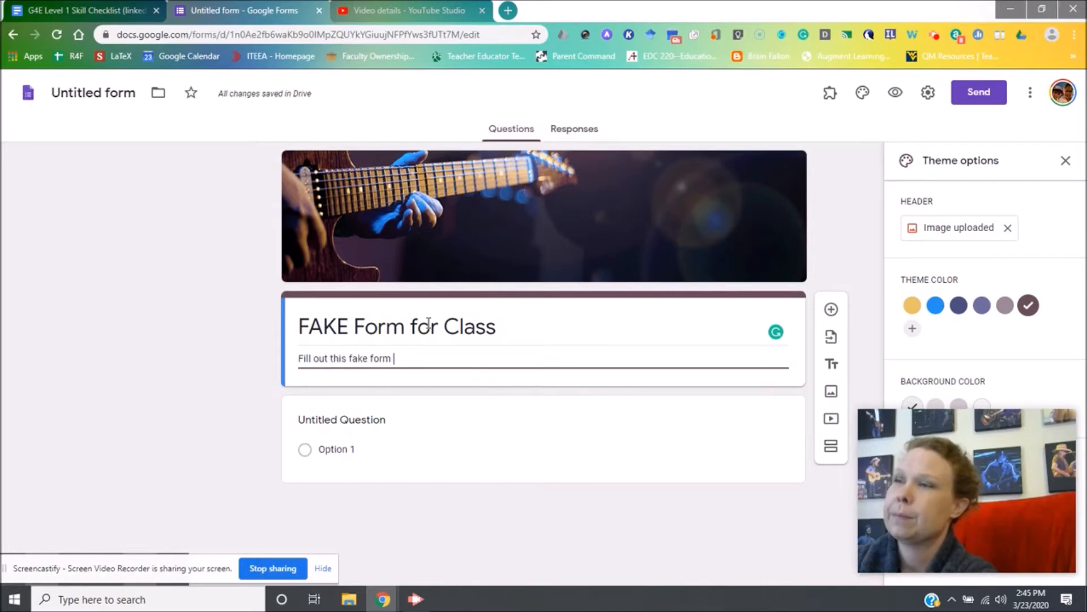
{"action": "type", "text": "!"}
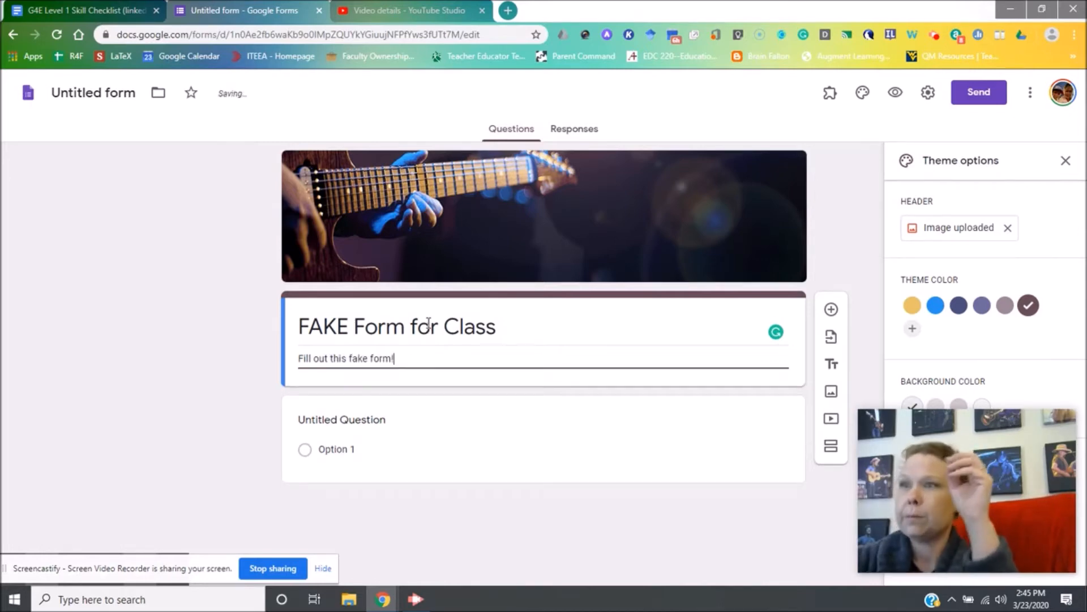
{"action": "left_click", "coordinate": [229, 418]}
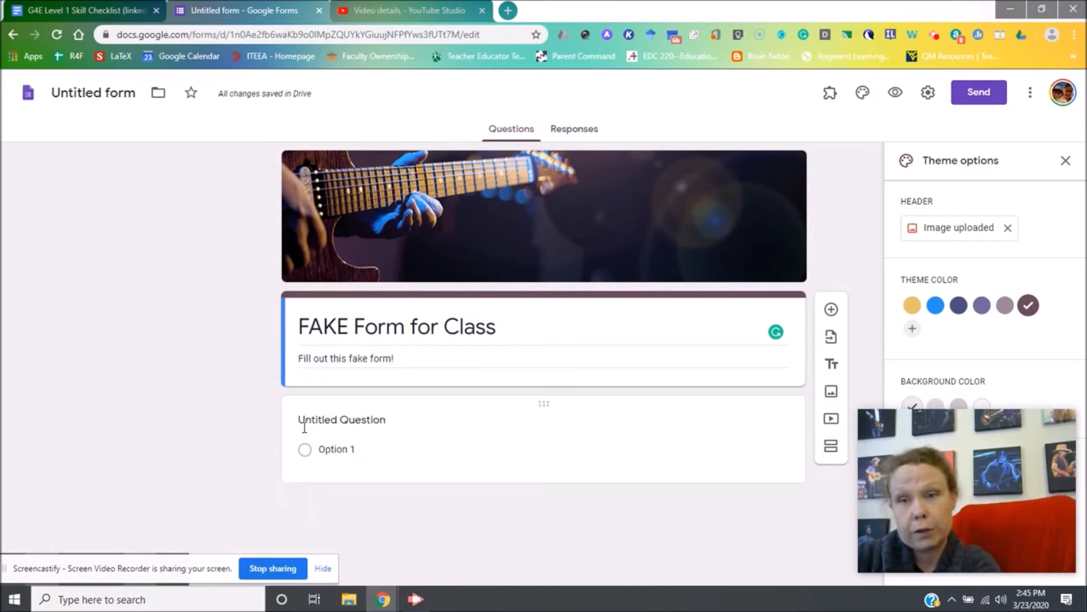
Name the first question "First Name" and add a second question named "Last Name", both as short answers
{"action": "left_click", "coordinate": [372, 426]}
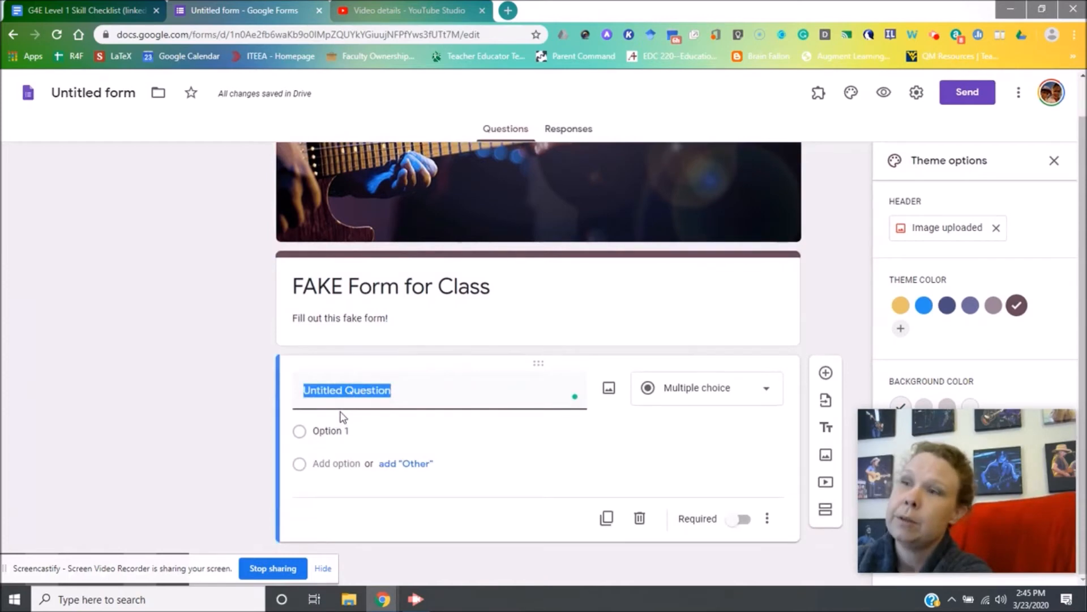
{"action": "type", "text": "First Name"}
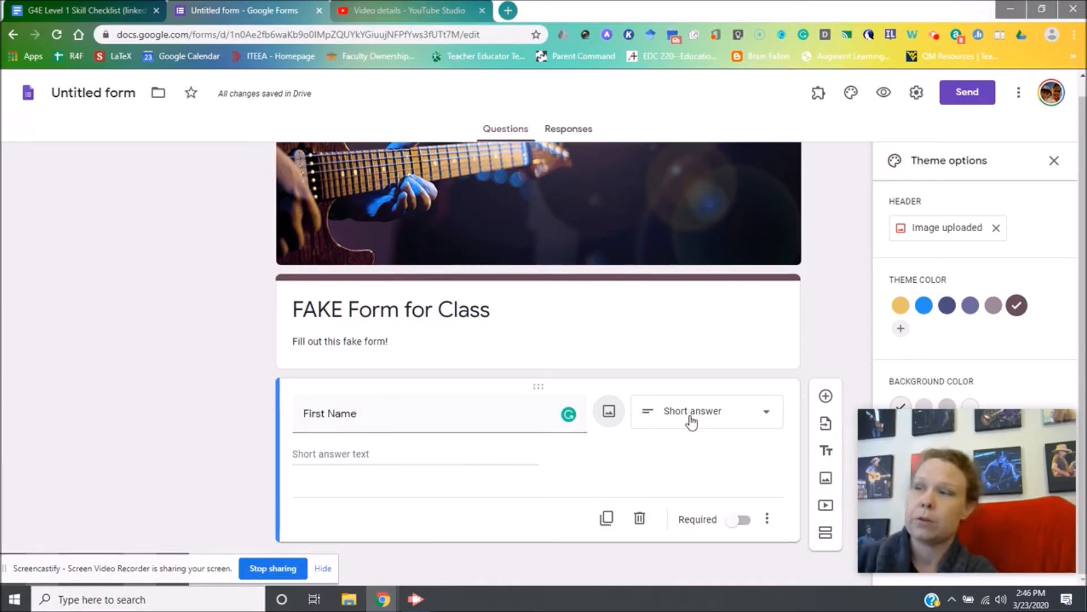
{"action": "left_click", "coordinate": [826, 397]}
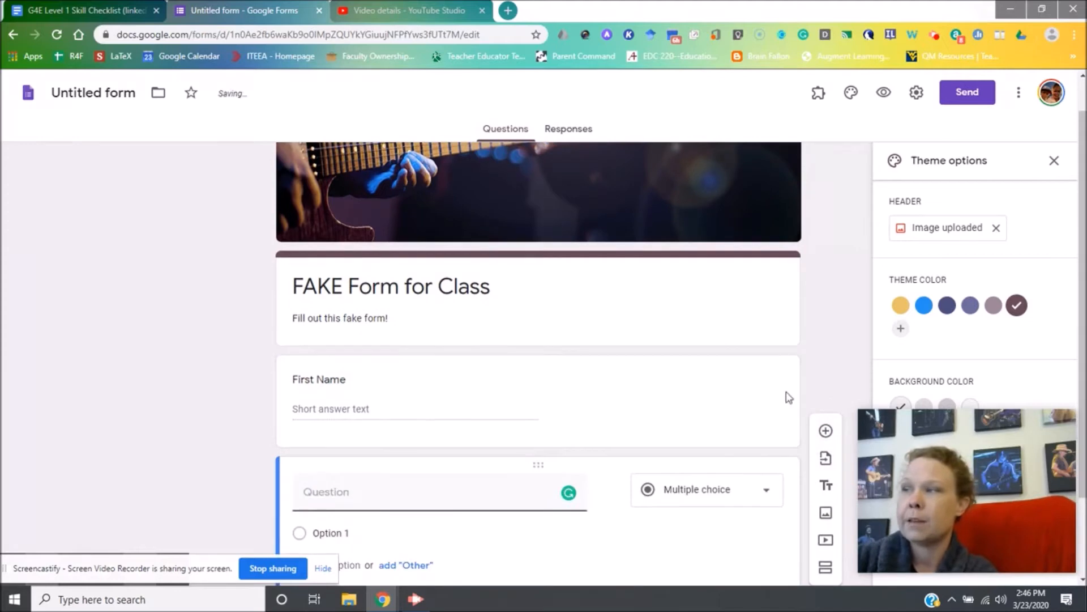
{"action": "type", "text": "Last Name"}
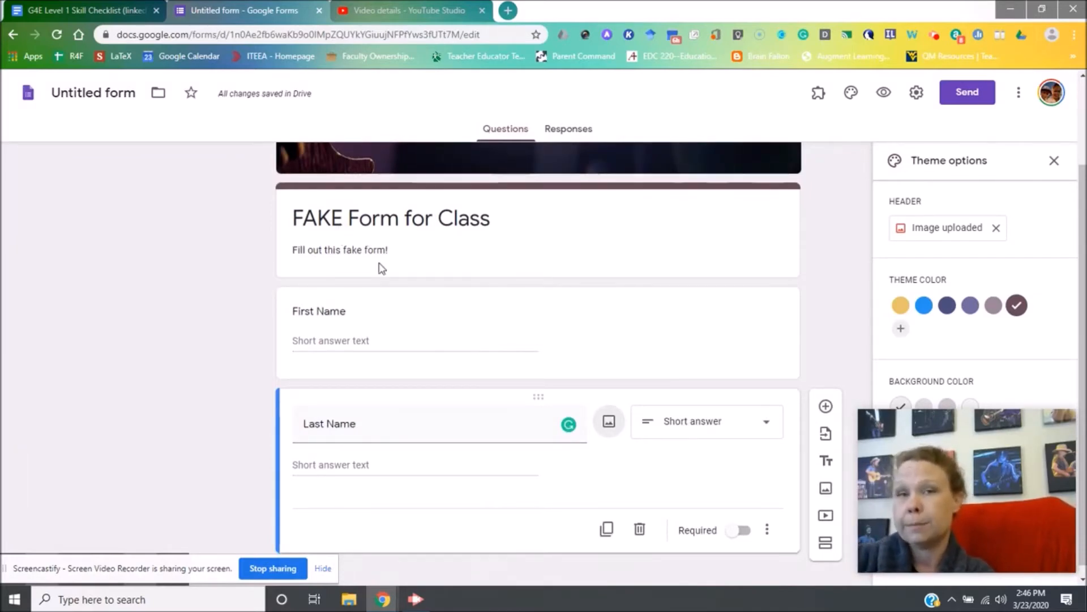
Add a third question, "What year were you born?", and make it a Dropdown question
{"action": "left_click", "coordinate": [826, 406]}
{"action": "type", "text": "What year were you born?"}
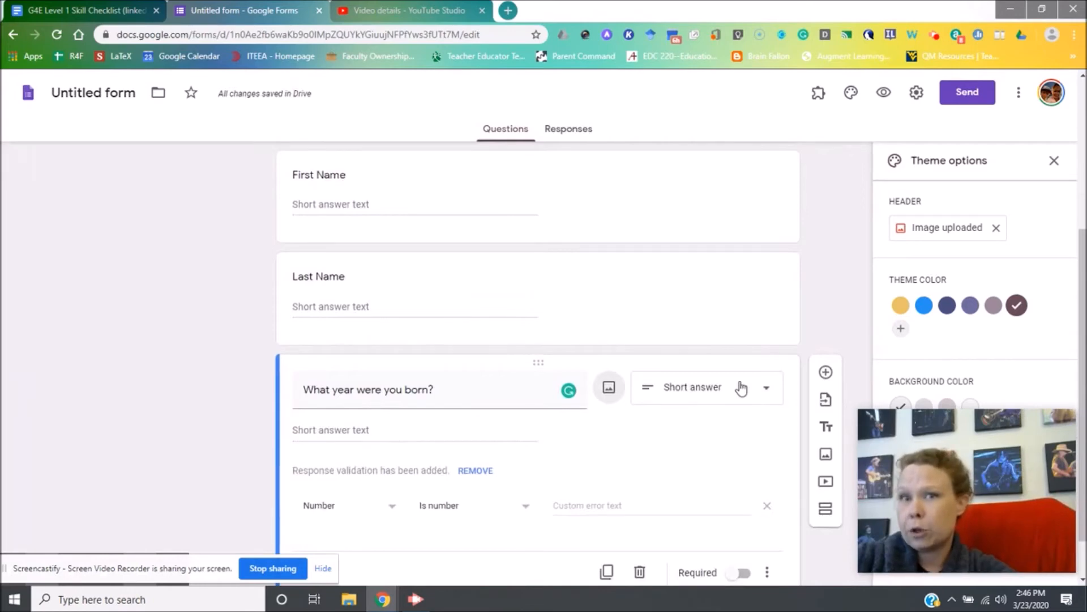
{"action": "left_click", "coordinate": [741, 389]}
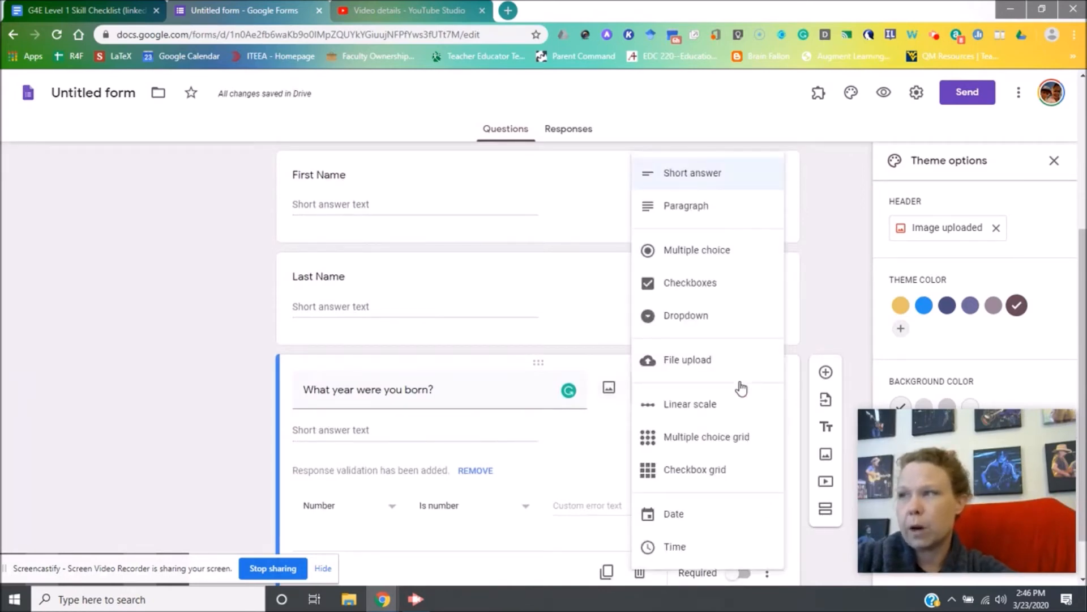
{"action": "left_click", "coordinate": [696, 319]}
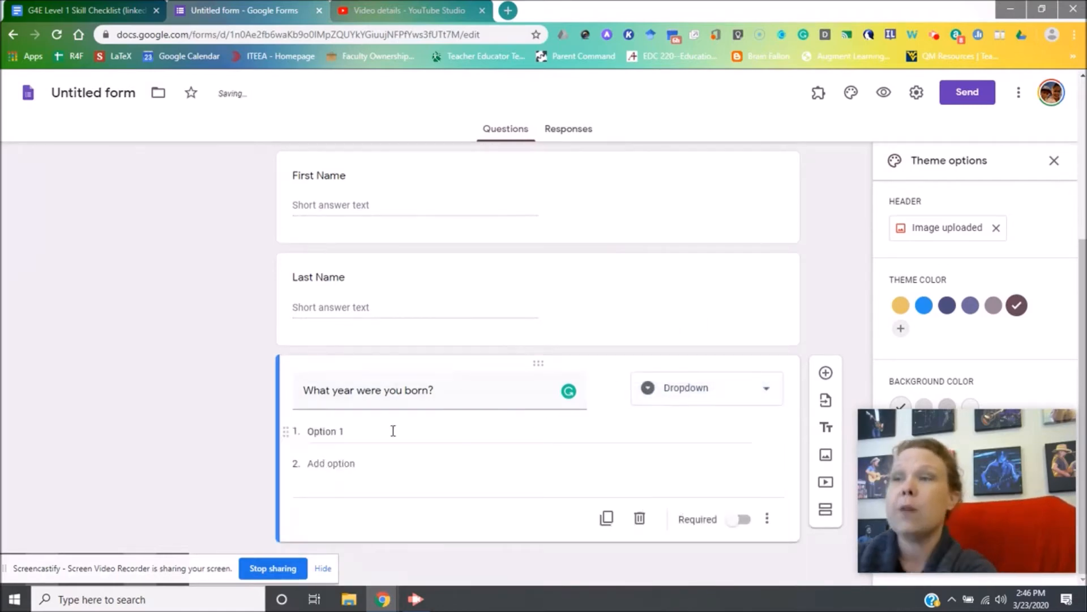
Enter 1990, 1991, 1992 and 1993 as the answer options of the birth year dropdown
{"action": "left_click", "coordinate": [389, 426]}
{"action": "type", "text": "1990"}
{"action": "key", "text": "Return"}
{"action": "type", "text": "1991"}
{"action": "key", "text": "Tab"}
{"action": "key", "text": "Tab"}
{"action": "type", "text": "1992"}
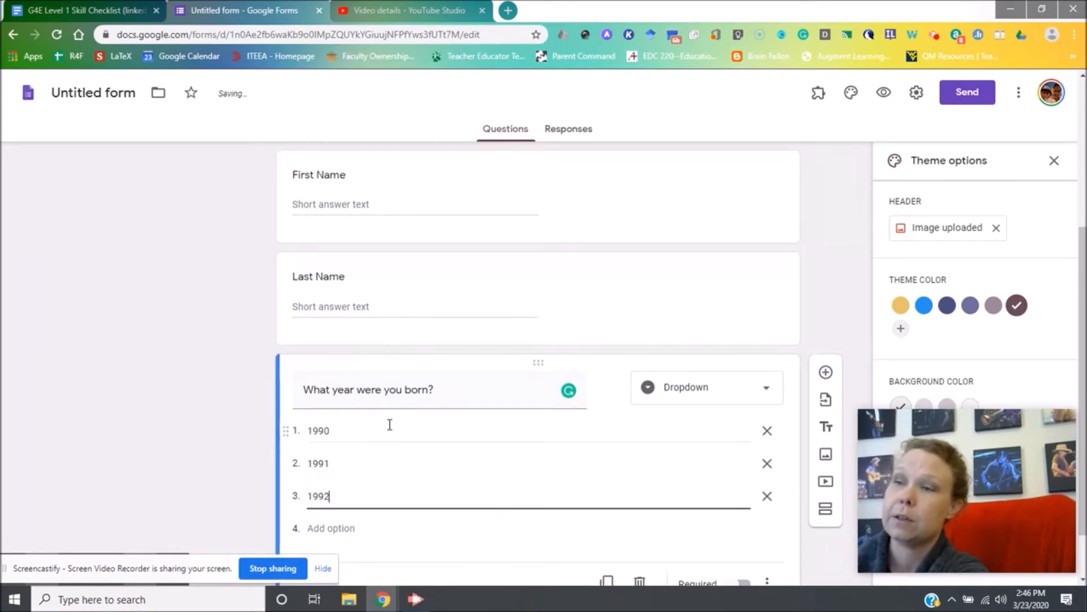
{"action": "key", "text": "Return"}
{"action": "type", "text": "1993"}
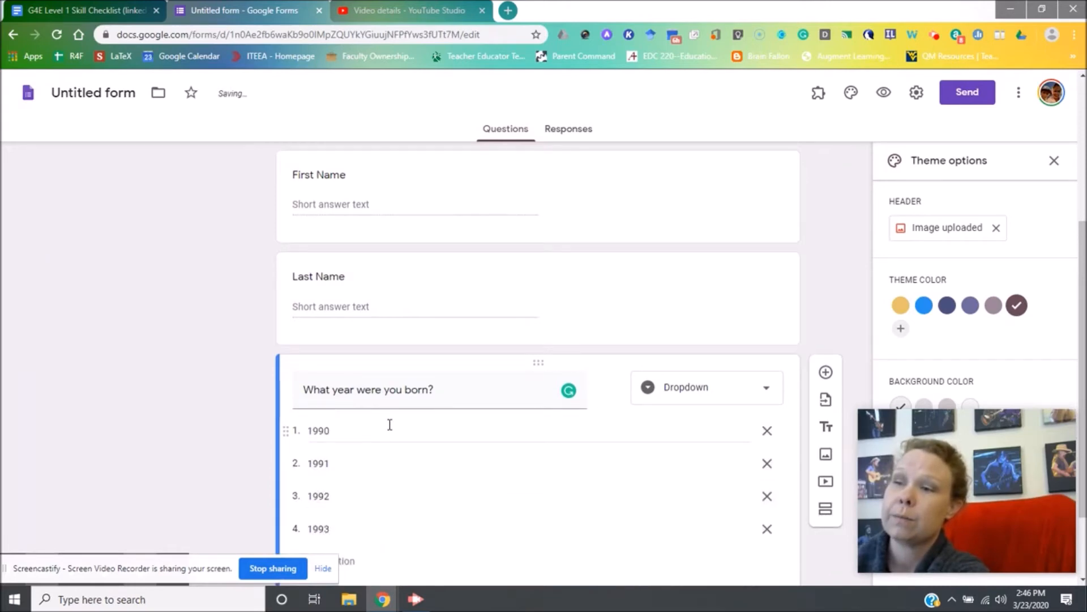
Add 1994, 1995, 1996, 1997, 1998 and 2000 as further answer options of the birth year dropdown
{"action": "key", "text": "Return"}
{"action": "type", "text": "1994"}
{"action": "key", "text": "Return"}
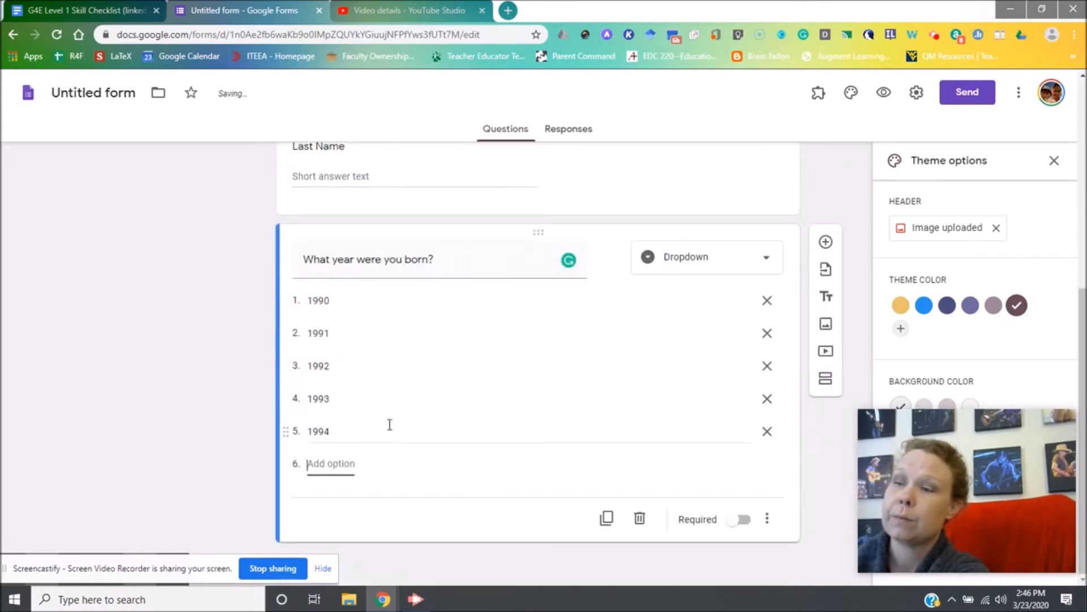
{"action": "type", "text": "1995"}
{"action": "key", "text": "Tab"}
{"action": "key", "text": "Tab"}
{"action": "type", "text": "1996"}
{"action": "key", "text": "Return"}
{"action": "type", "text": "1997"}
{"action": "key", "text": "Return"}
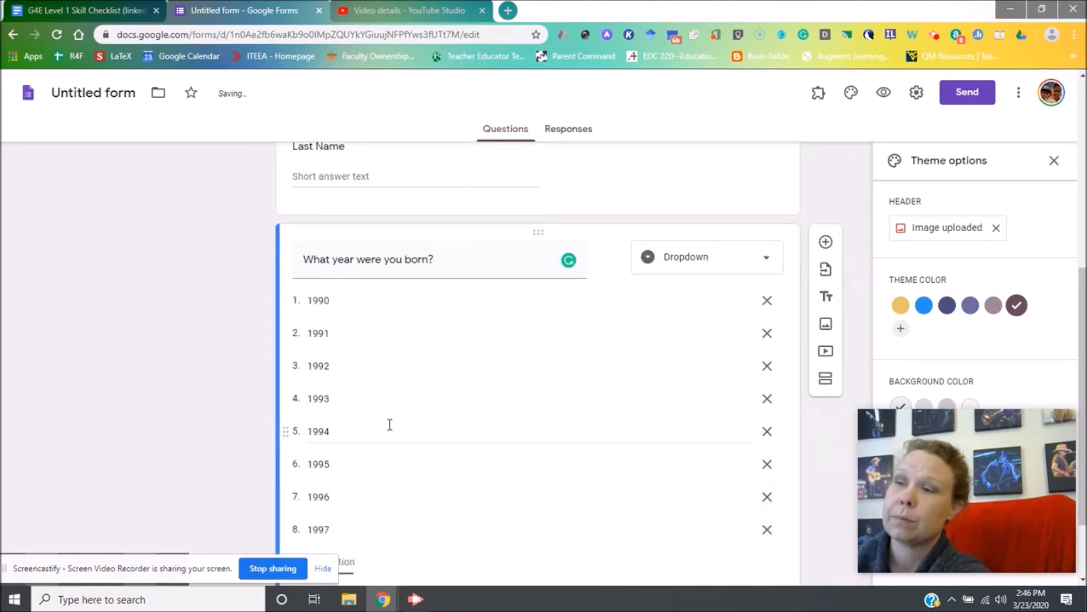
{"action": "key", "text": "Tab"}
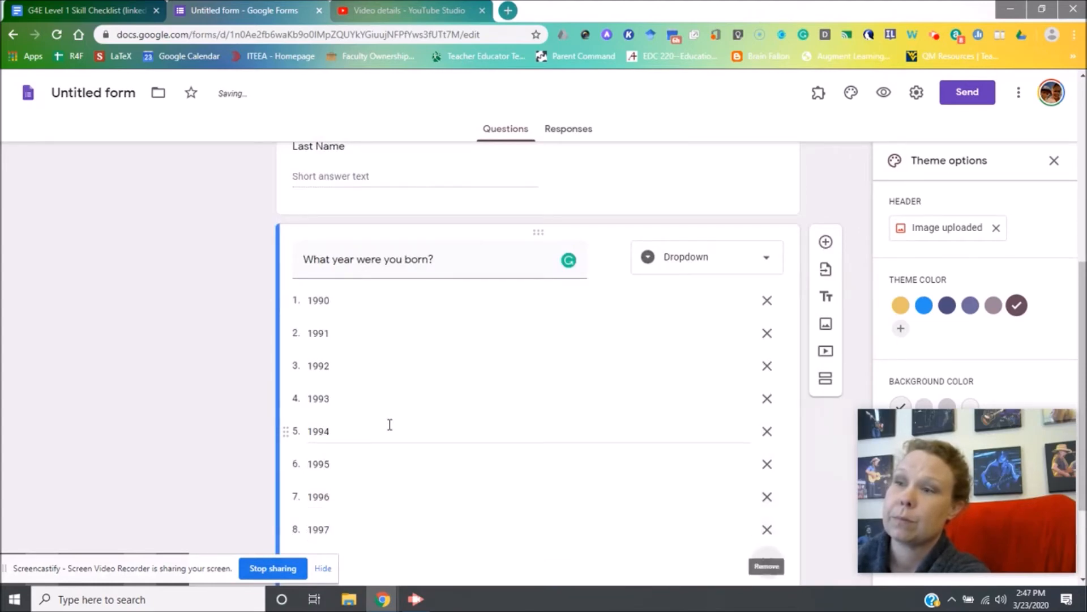
{"action": "key", "text": "Tab"}
{"action": "type", "text": "2000"}
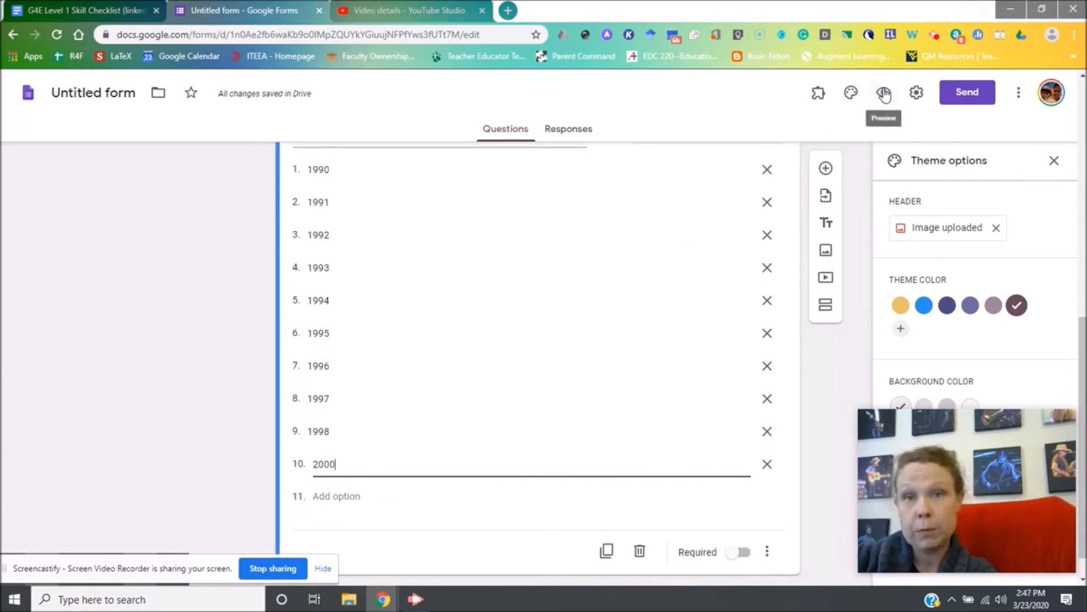
Preview the form, expand the birth year dropdown to view its options, and close the preview
{"action": "left_click", "coordinate": [885, 93]}
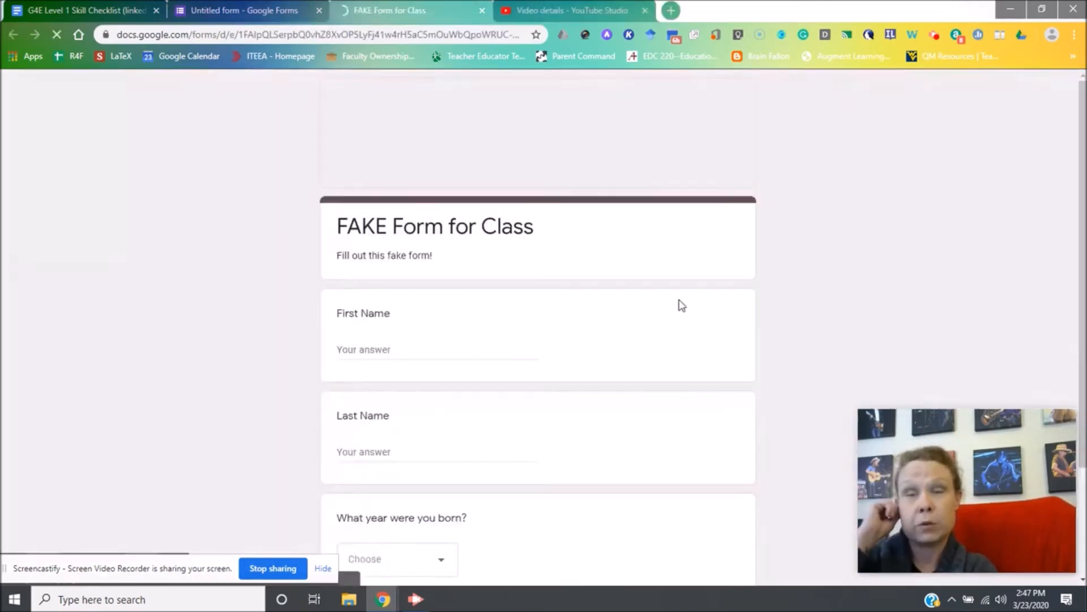
{"action": "scroll", "coordinate": [486, 388], "scroll_direction": "down", "scroll_amount": 3}
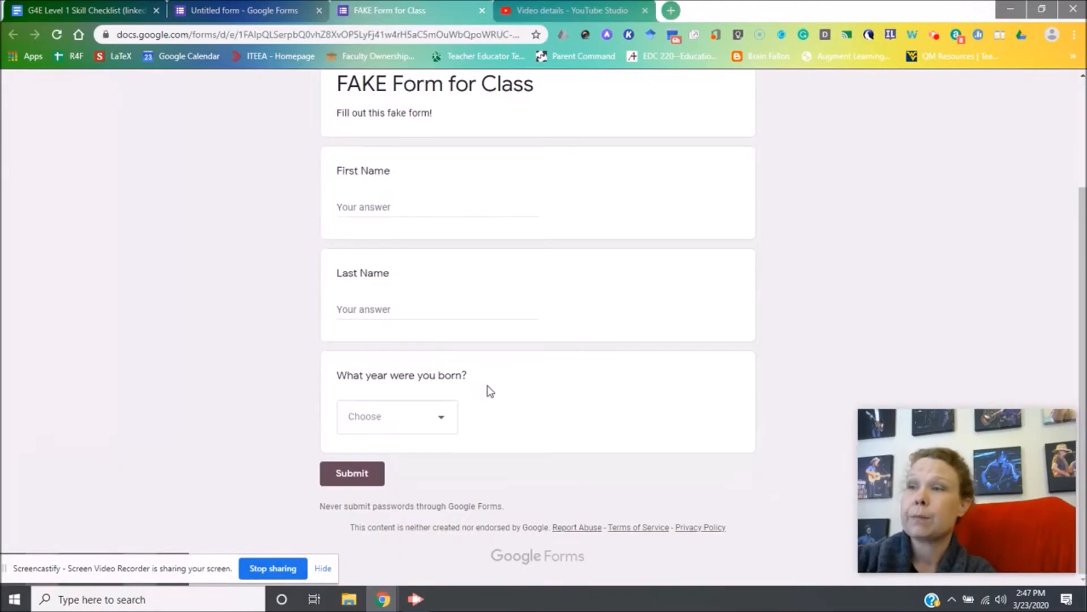
{"action": "left_click", "coordinate": [424, 418]}
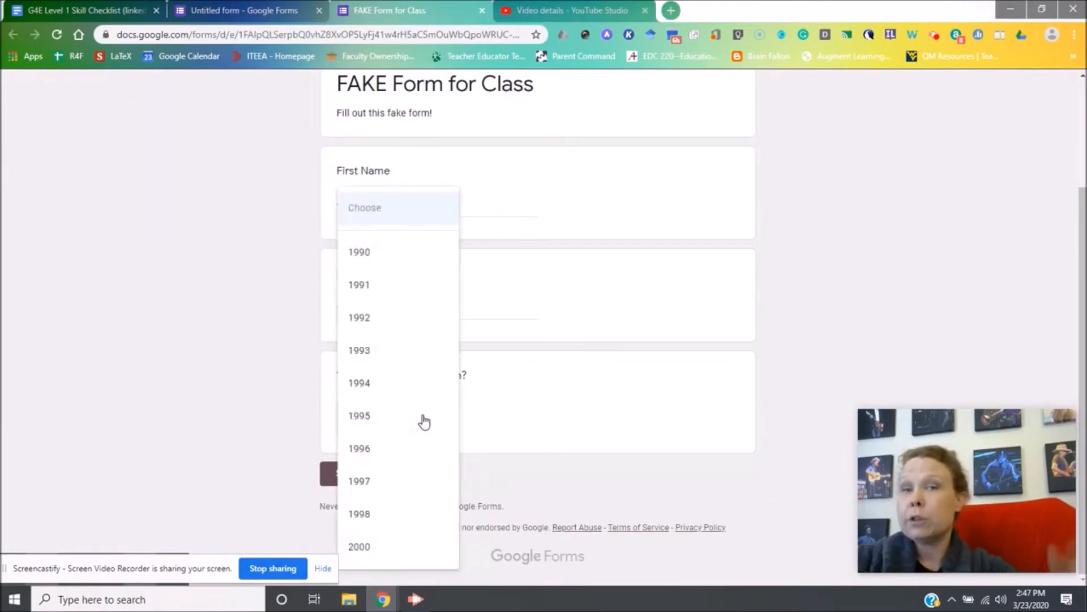
{"action": "left_click", "coordinate": [482, 12]}
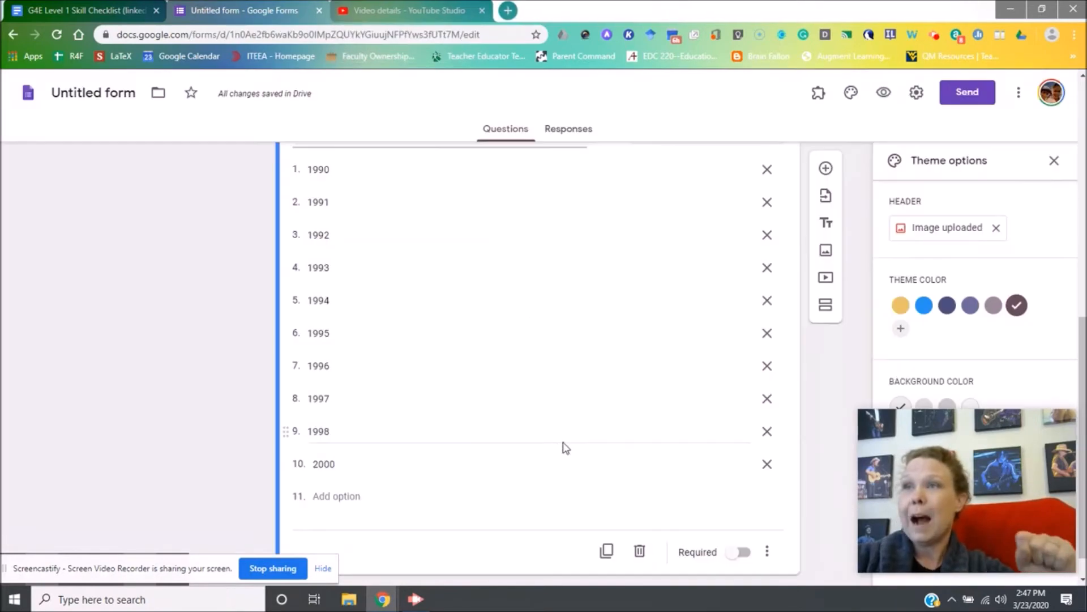
Change the "What year were you born?" question type to Checkboxes
{"action": "scroll", "coordinate": [552, 391], "scroll_direction": "up", "scroll_amount": 3}
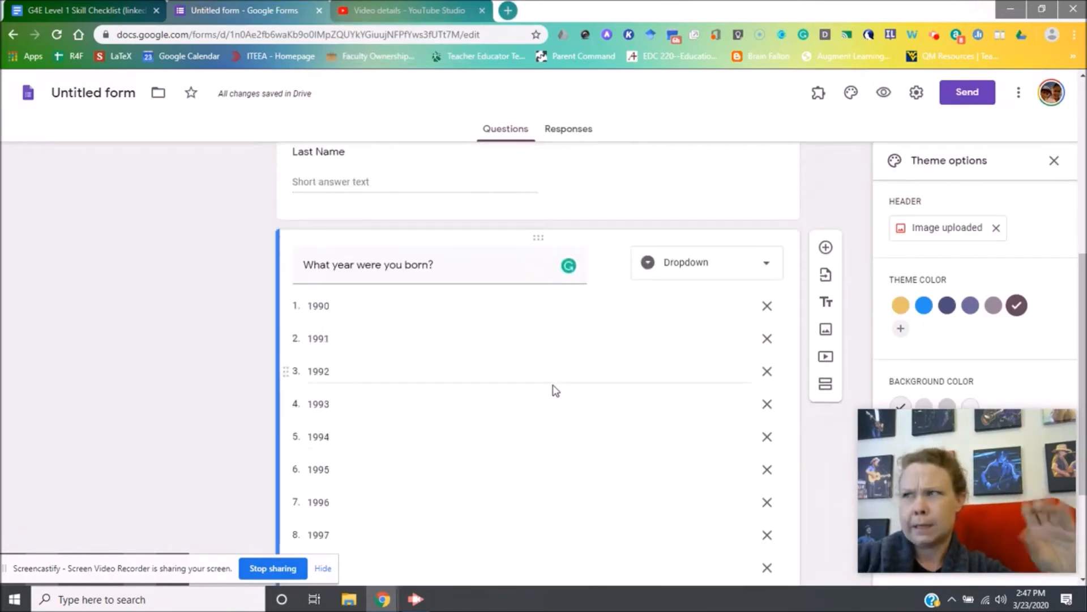
{"action": "left_click", "coordinate": [671, 269]}
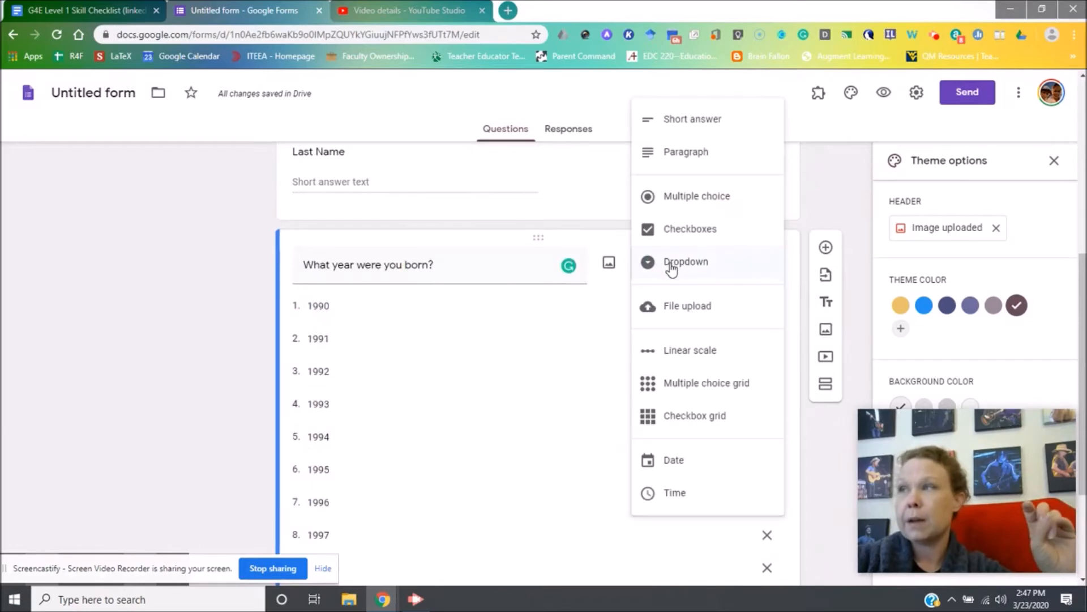
{"action": "left_click", "coordinate": [673, 233]}
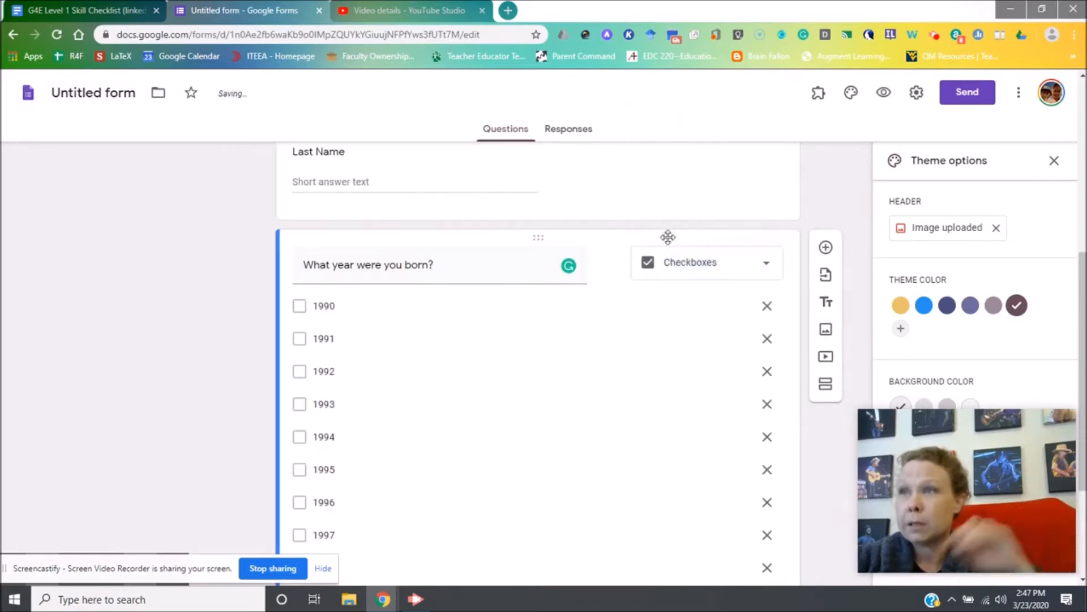
Preview the form, tick both 1990 and 1991 in the birth year question, and leave the preview without submitting
{"action": "left_click", "coordinate": [886, 93]}
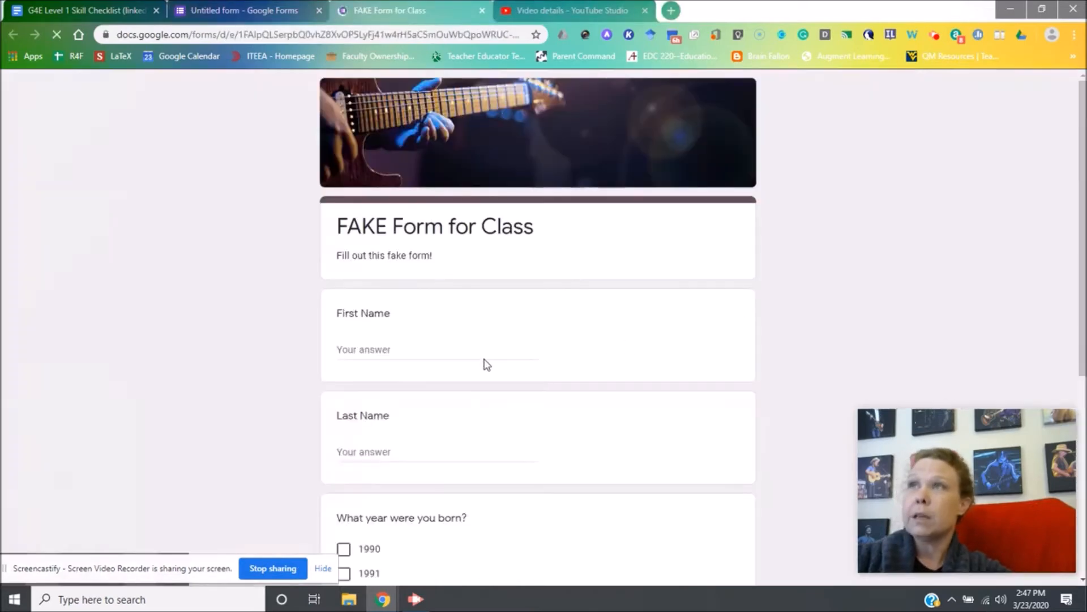
{"action": "scroll", "coordinate": [466, 354], "scroll_direction": "down", "scroll_amount": 5}
{"action": "left_click", "coordinate": [364, 278]}
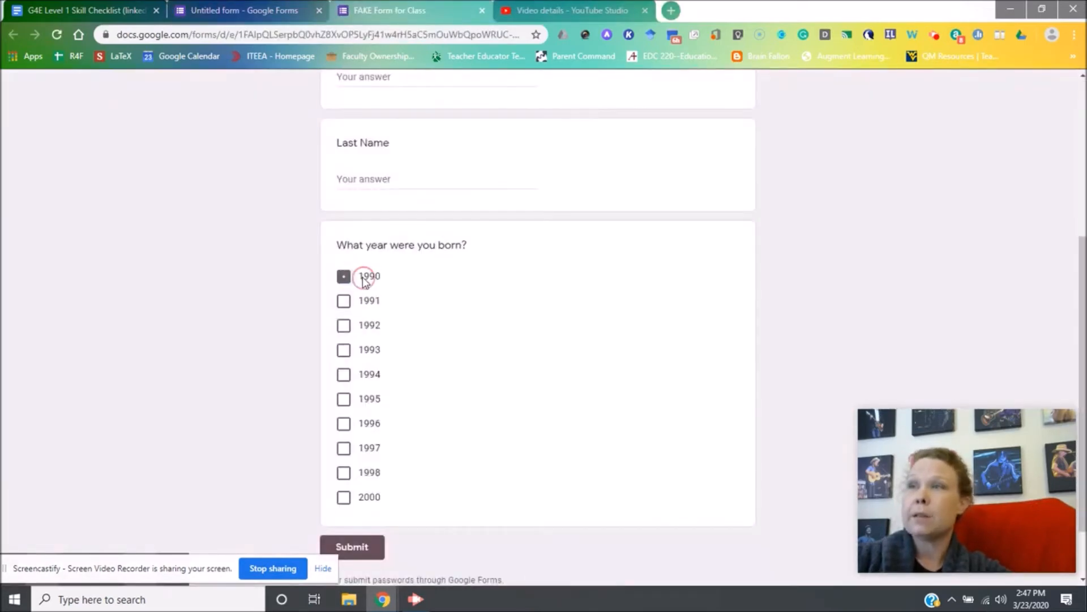
{"action": "left_click", "coordinate": [369, 301]}
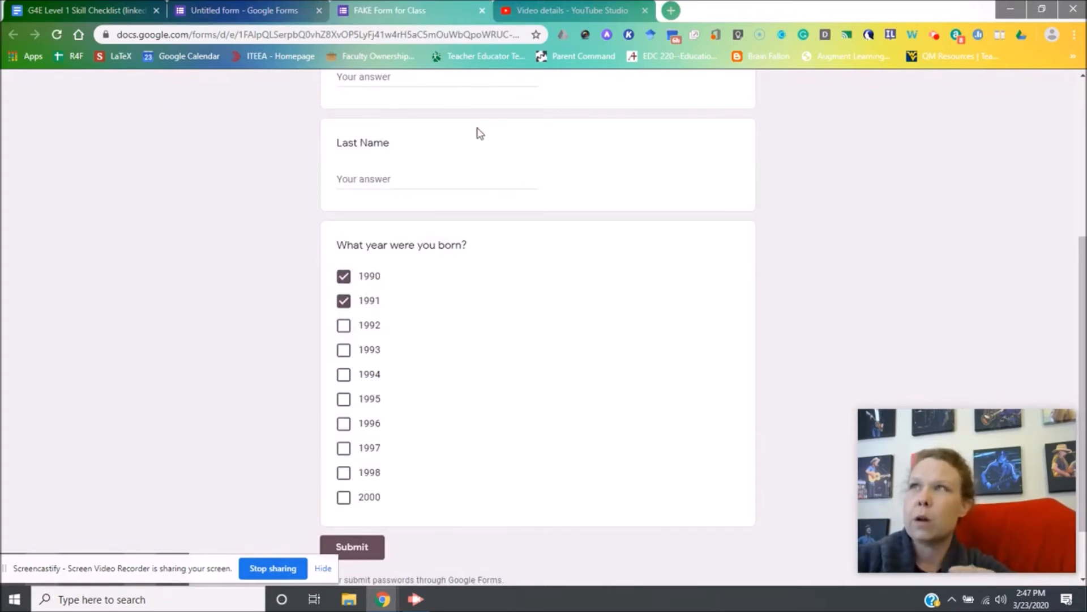
{"action": "left_click", "coordinate": [482, 11]}
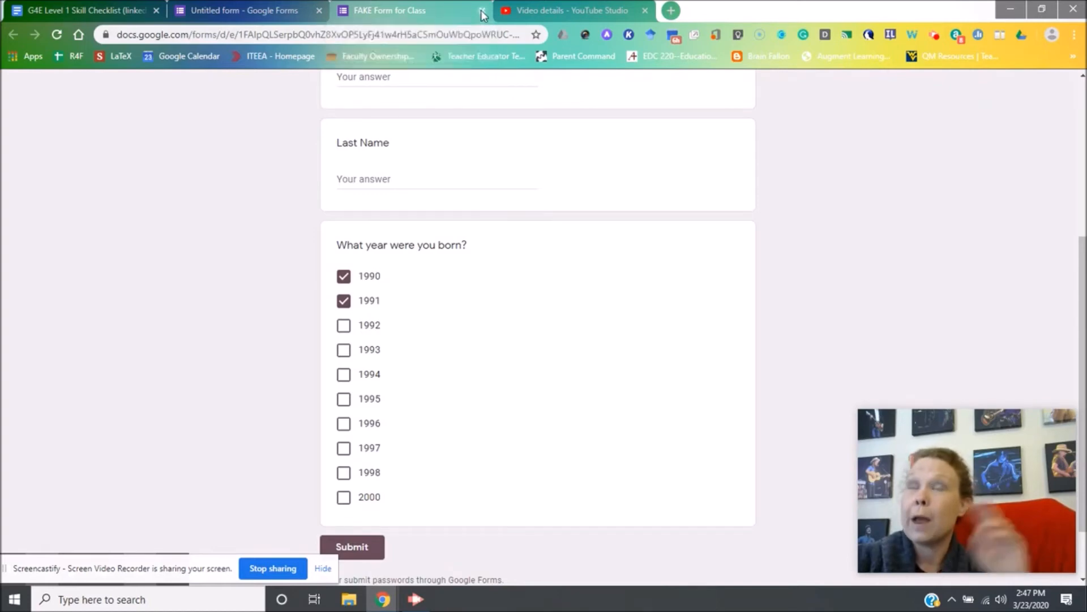
{"action": "left_click", "coordinate": [620, 121]}
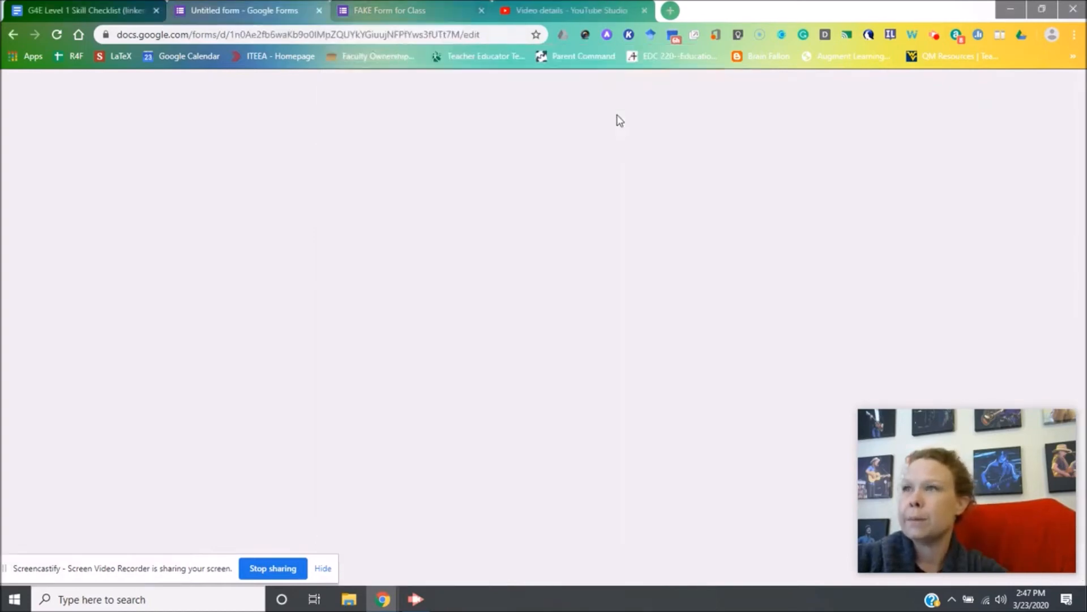
Change the birth year question to Multiple choice and try selecting 1992, 1993 and 1994 in a form preview, leaving it without submitting
{"action": "left_click", "coordinate": [701, 266]}
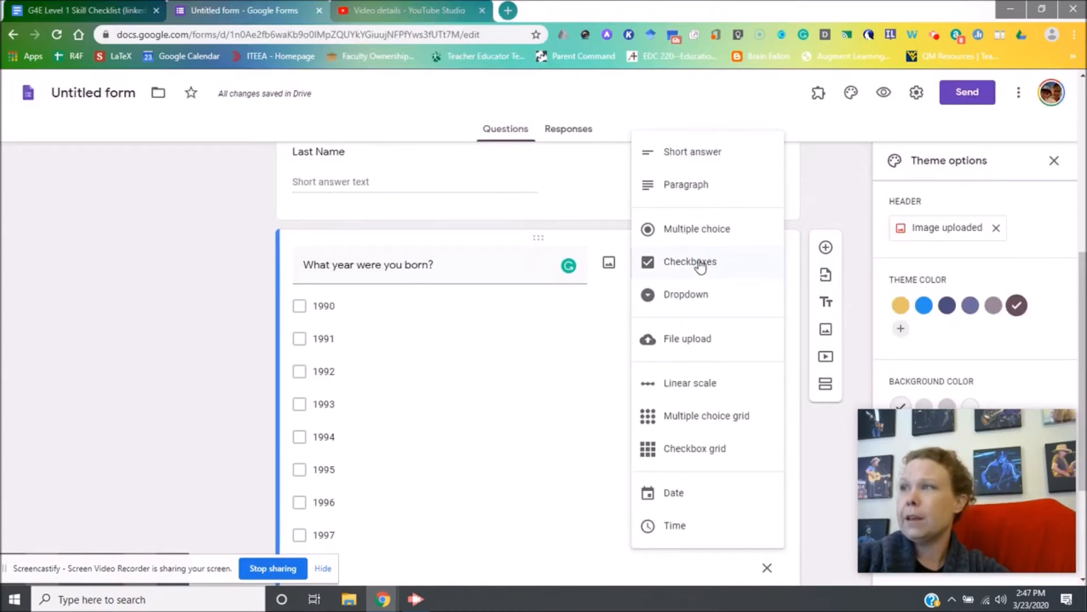
{"action": "left_click", "coordinate": [695, 232]}
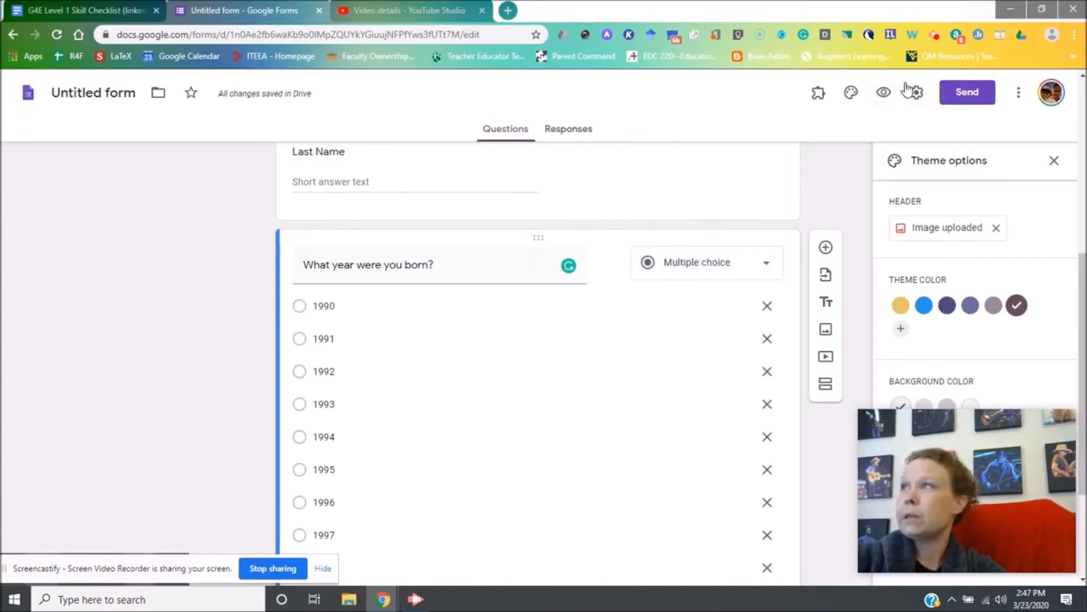
{"action": "left_click", "coordinate": [884, 92]}
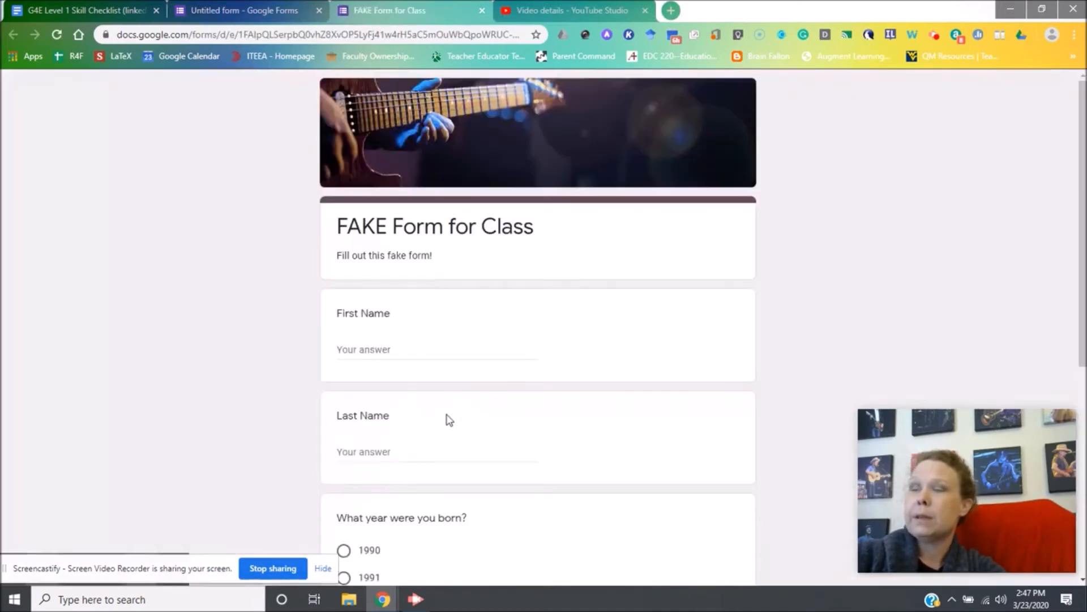
{"action": "scroll", "coordinate": [322, 328], "scroll_direction": "down", "scroll_amount": 5}
{"action": "left_click", "coordinate": [344, 332]}
{"action": "left_click", "coordinate": [348, 365]}
{"action": "left_click", "coordinate": [350, 392]}
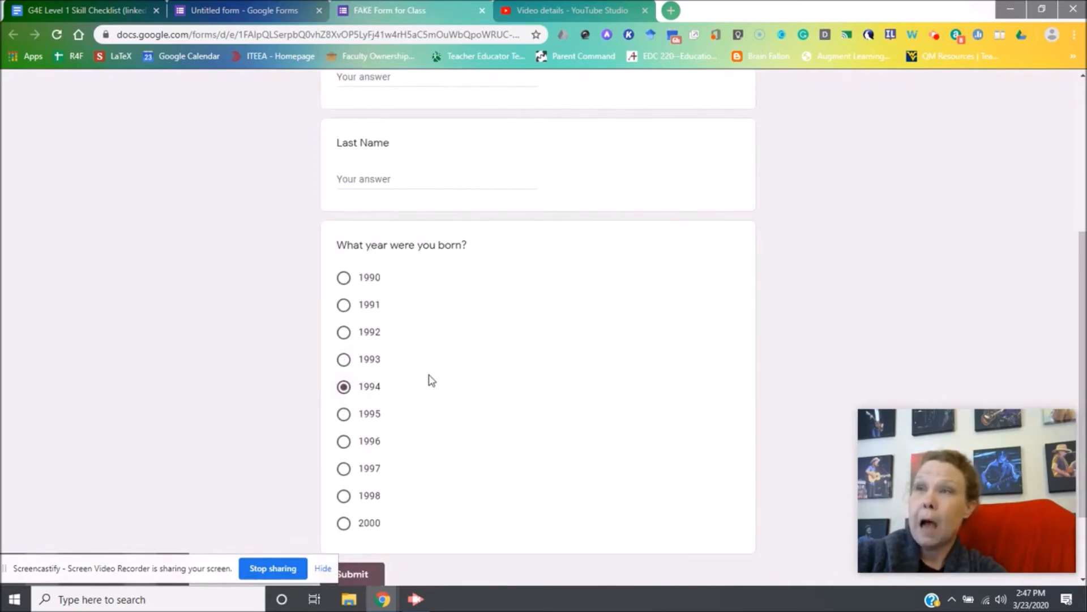
{"action": "scroll", "coordinate": [431, 380], "scroll_direction": "down", "scroll_amount": 1}
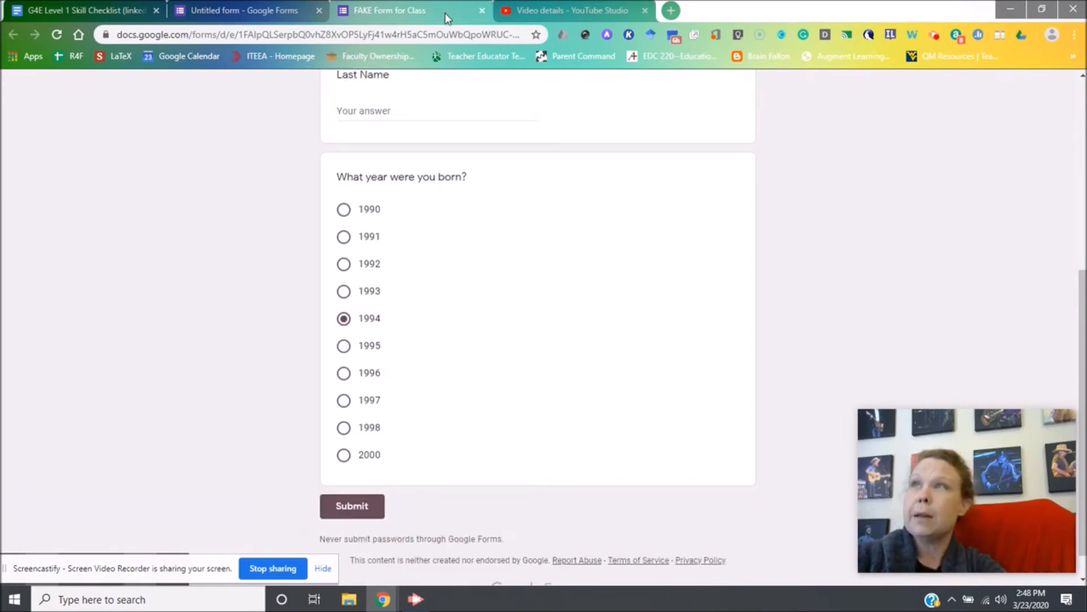
{"action": "left_click", "coordinate": [481, 11]}
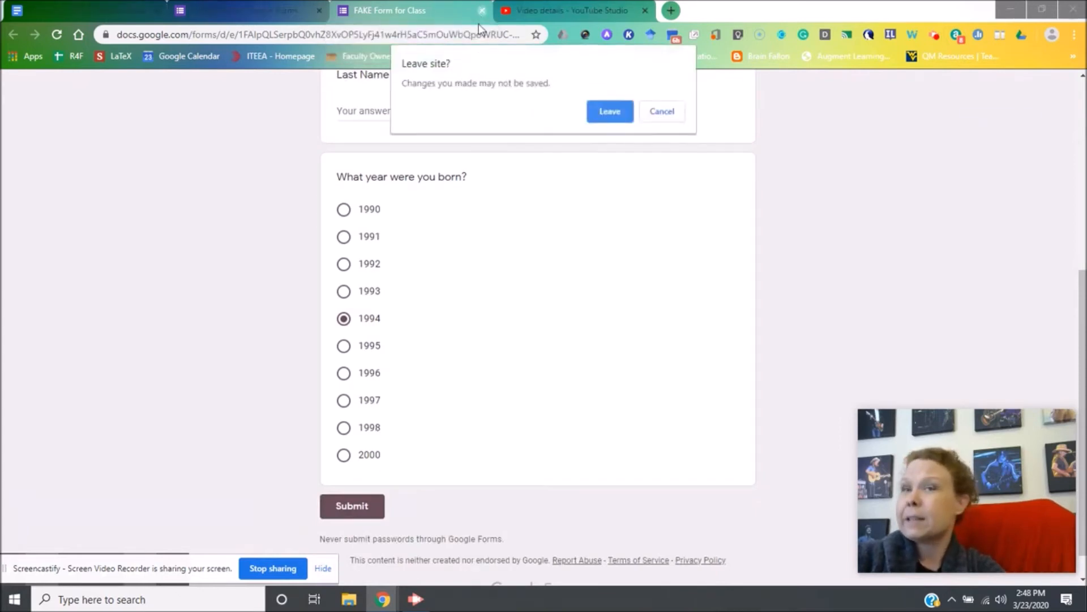
{"action": "left_click", "coordinate": [600, 112]}
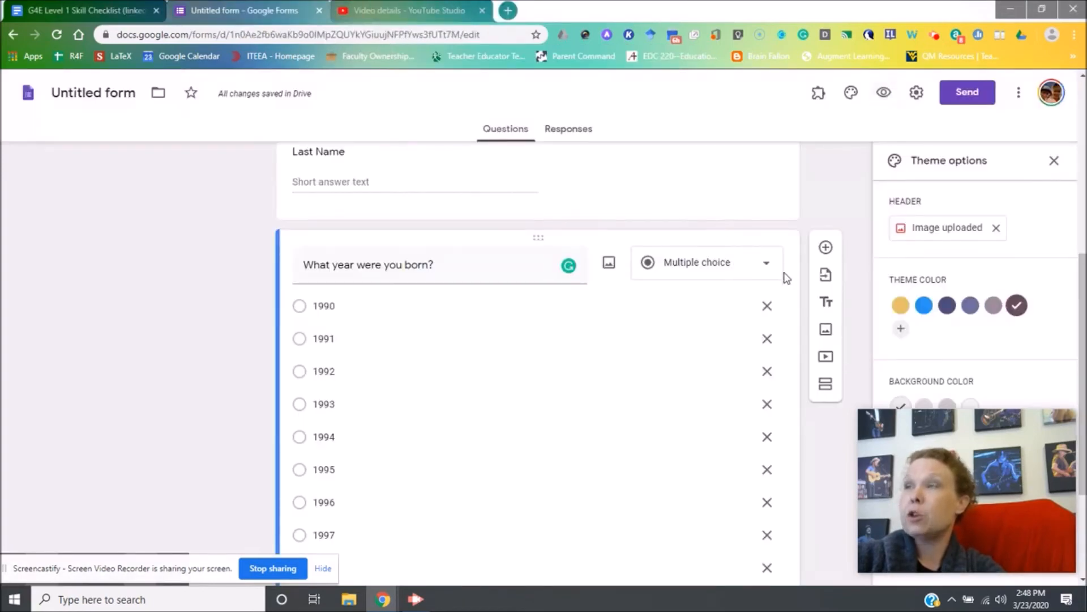
Add a fourth question below the birth year question as a Linear scale running from 1 to 9
{"action": "left_click", "coordinate": [827, 249]}
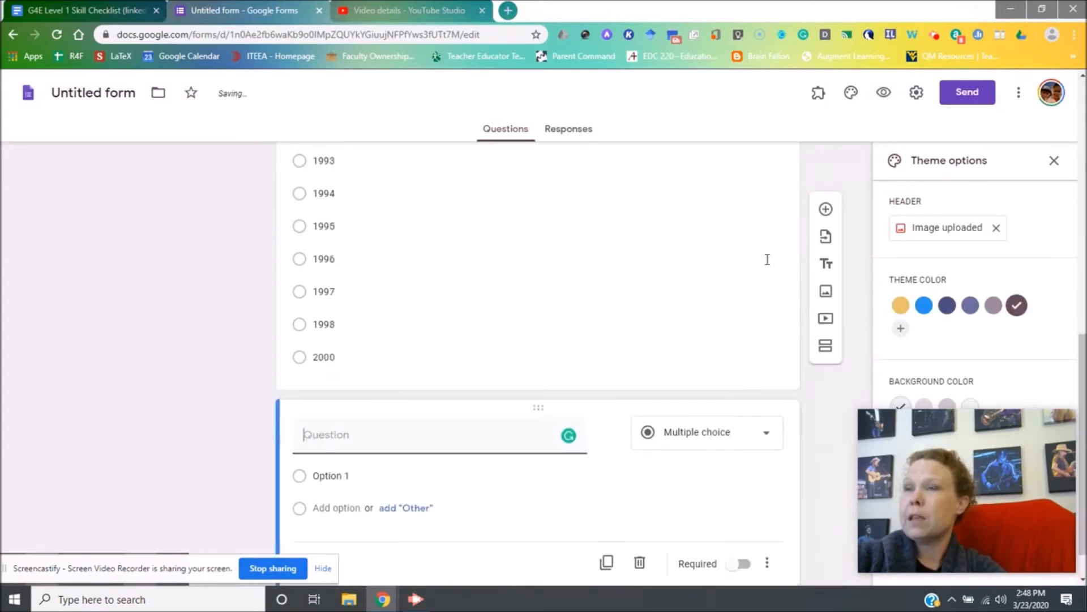
{"action": "left_click", "coordinate": [674, 391]}
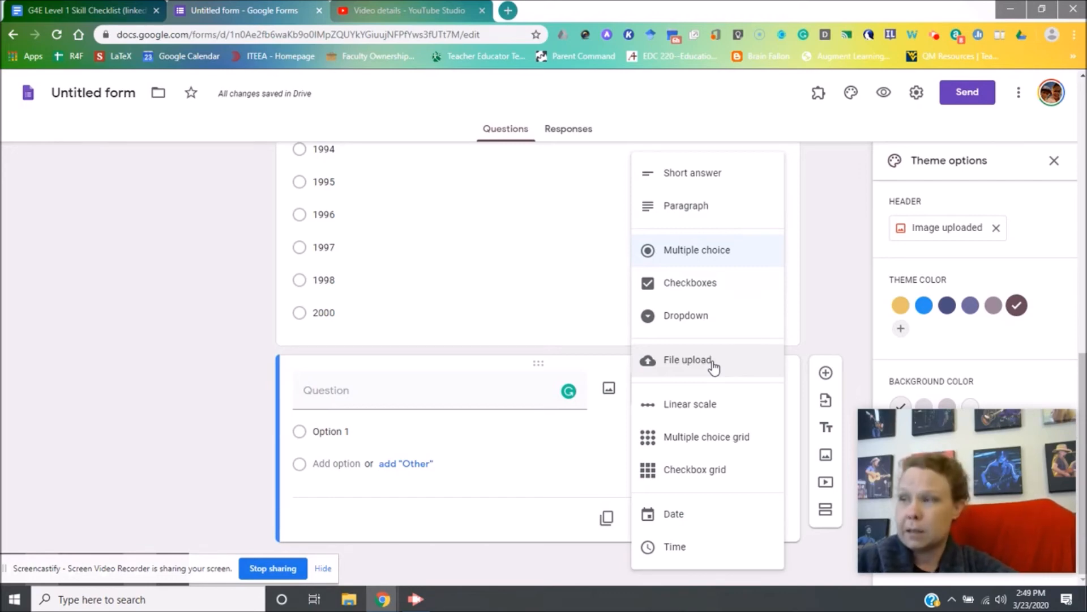
{"action": "left_click", "coordinate": [708, 404]}
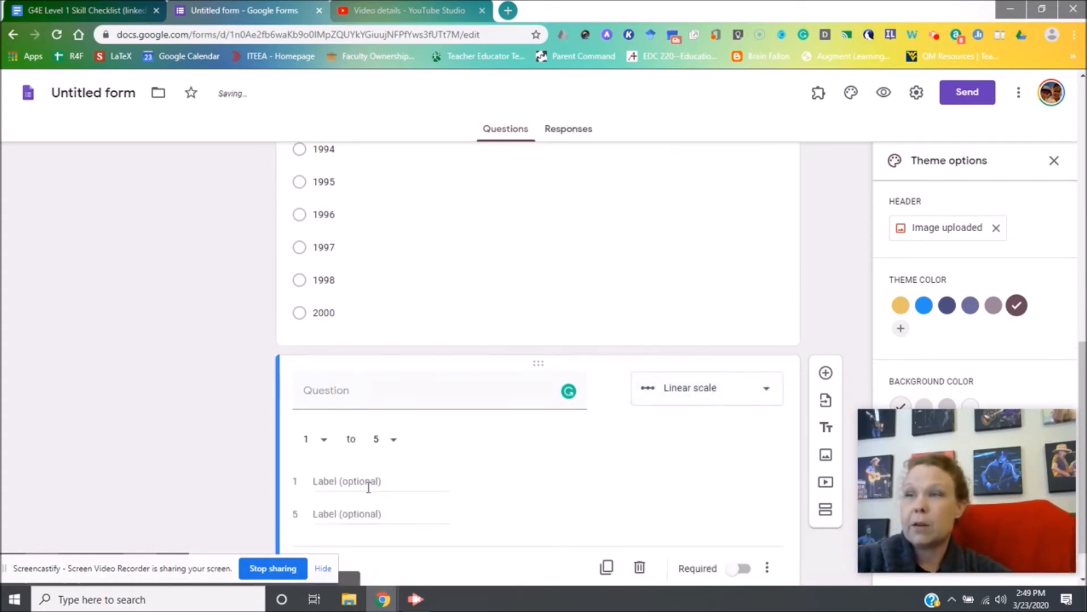
{"action": "left_click", "coordinate": [375, 438]}
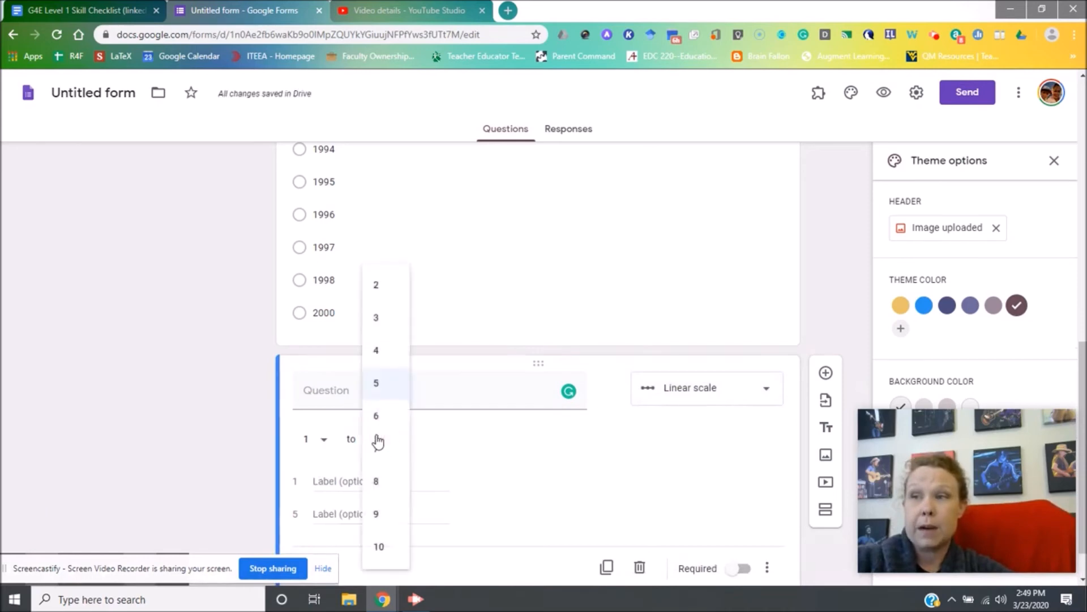
{"action": "left_click", "coordinate": [374, 513]}
Label value 1 of the linear scale "Strongly Agree" and value 9 "Strongly Disagree"
{"action": "left_click", "coordinate": [362, 486]}
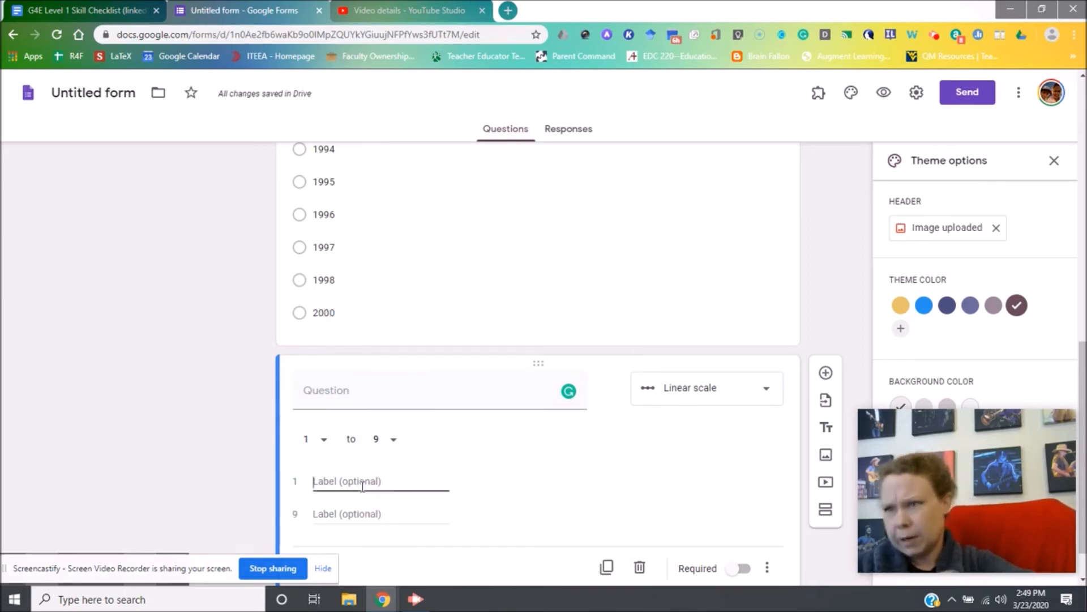
{"action": "type", "text": "Strongly Agree"}
{"action": "key", "text": "Tab"}
{"action": "type", "text": "Strongly Disa"}
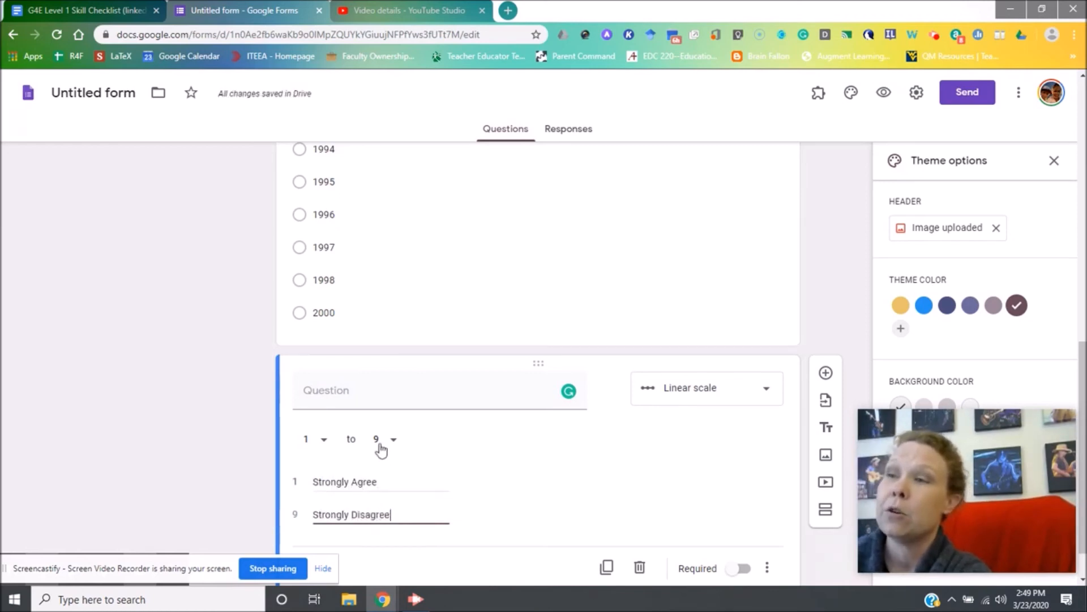
Enter "Today is a great day!" as the question text of the linear scale
{"action": "left_click", "coordinate": [364, 399]}
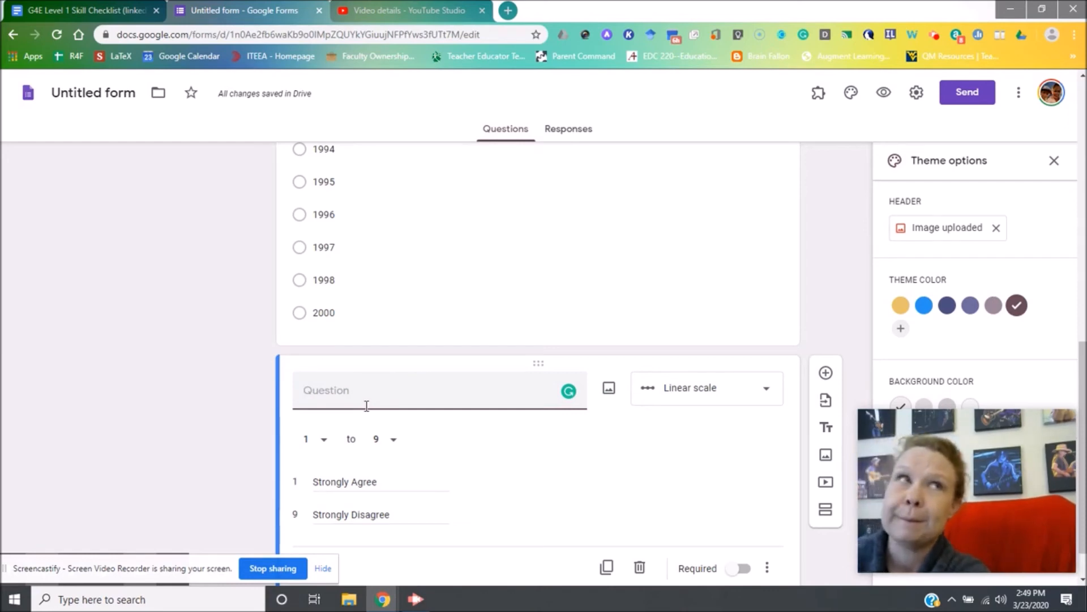
{"action": "type", "text": "H"}
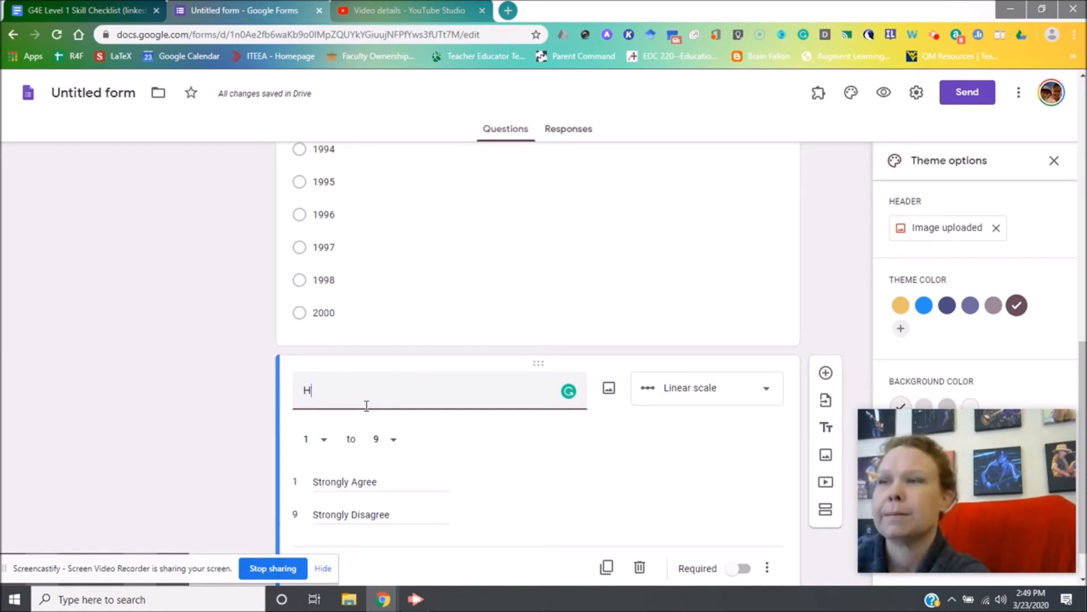
{"action": "type", "text": "ow do"}
{"action": "key", "text": "ctrl+a"}
{"action": "type", "text": "To"}
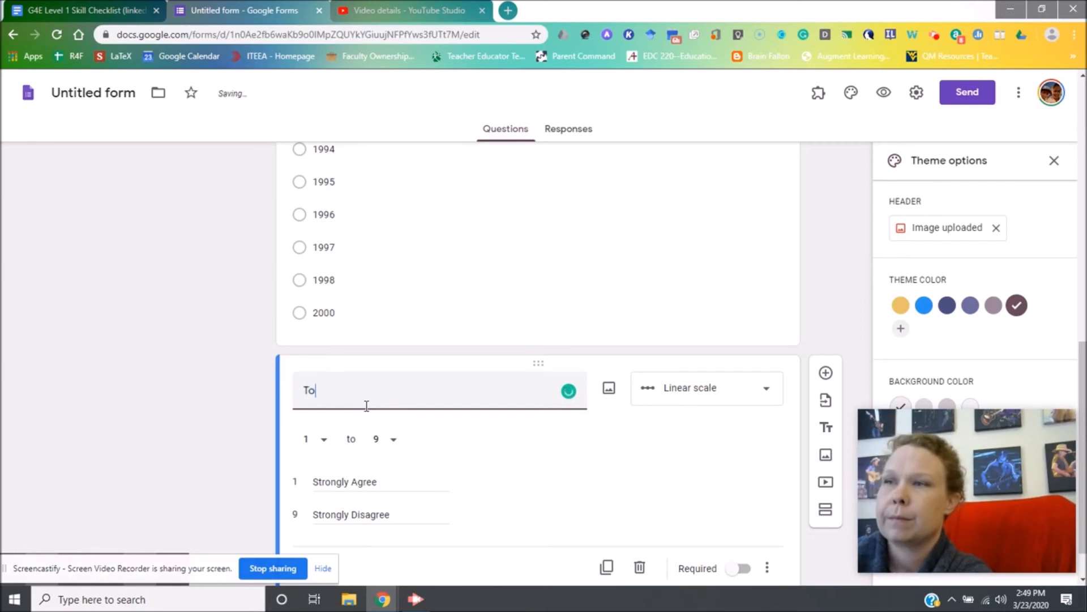
{"action": "type", "text": "day is a great day!"}
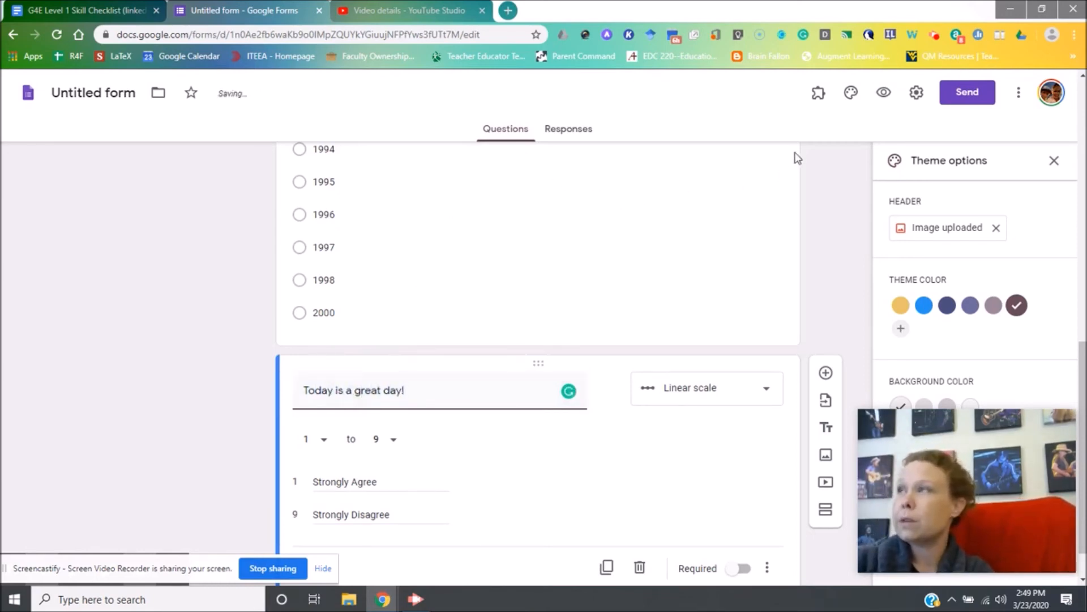
Preview the form and examine how the linear scale question is laid out for respondents
{"action": "left_click", "coordinate": [879, 99]}
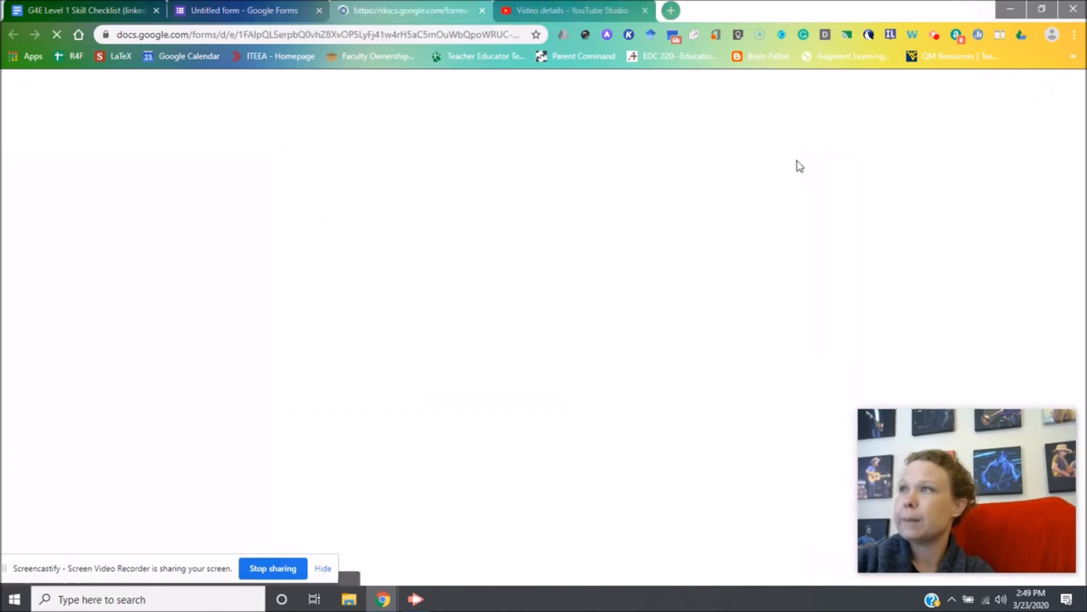
{"action": "scroll", "coordinate": [539, 256], "scroll_direction": "down", "scroll_amount": 5}
{"action": "scroll", "coordinate": [541, 256], "scroll_direction": "down", "scroll_amount": 3}
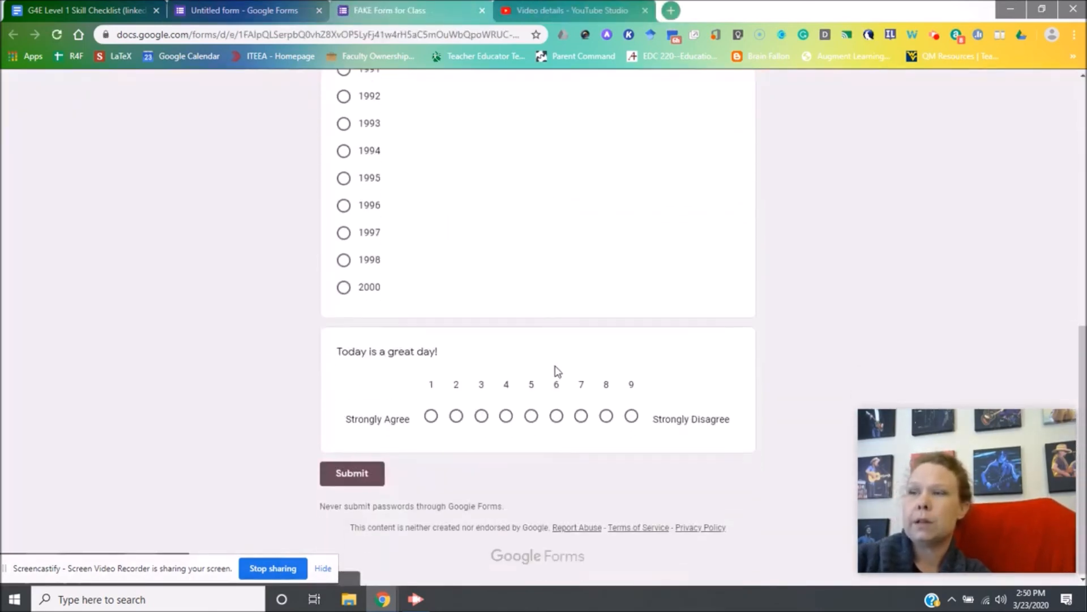
Try values 6, 9 and 1 on the previewed linear scale, and close the preview without keeping the answers
{"action": "left_click", "coordinate": [556, 418]}
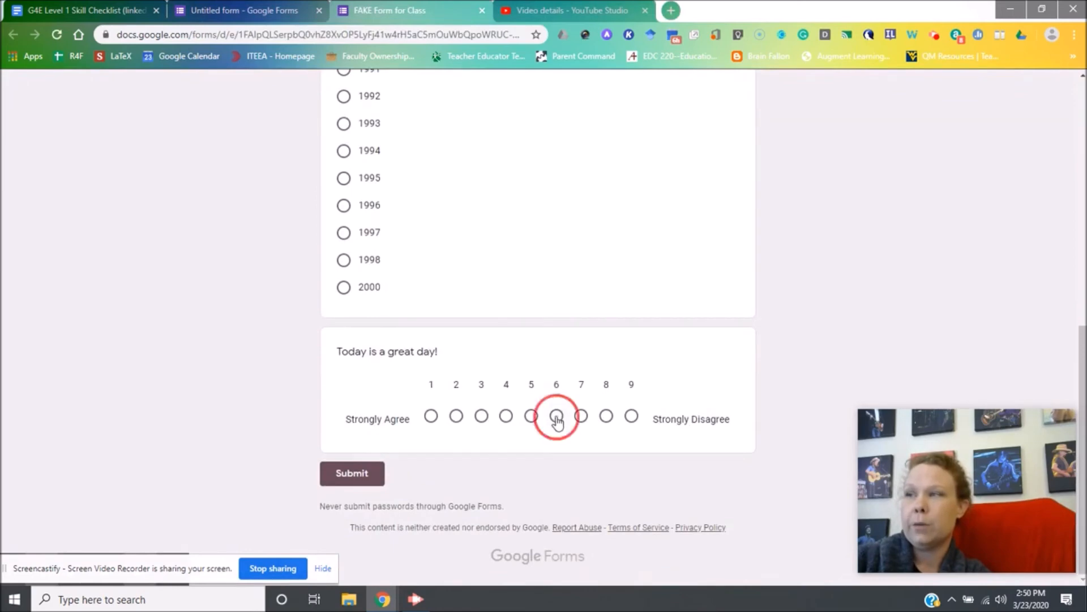
{"action": "left_click", "coordinate": [632, 417]}
{"action": "left_click", "coordinate": [432, 417]}
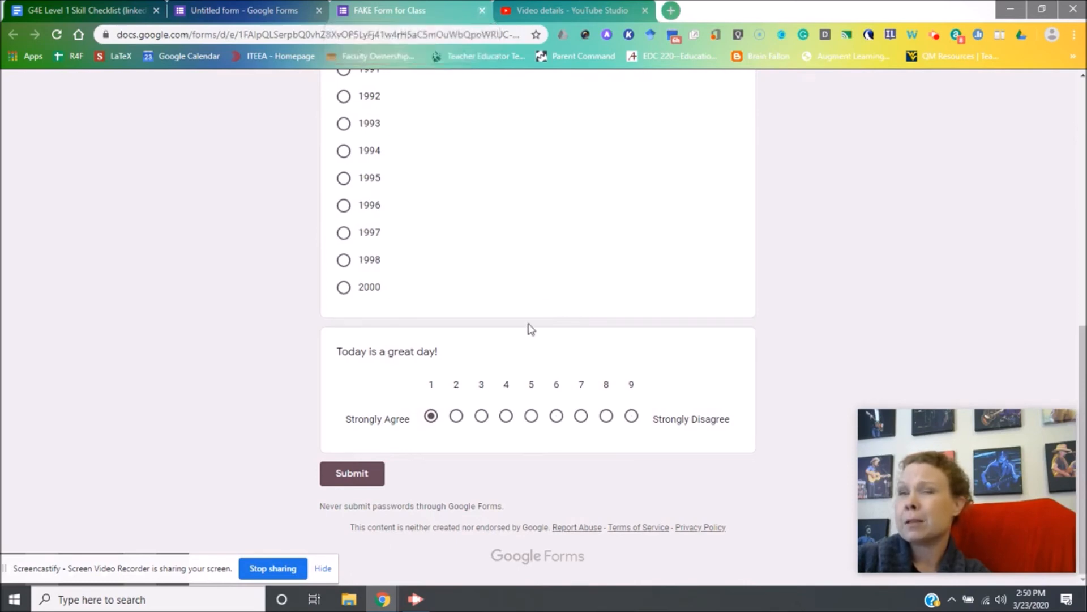
{"action": "left_click", "coordinate": [480, 12]}
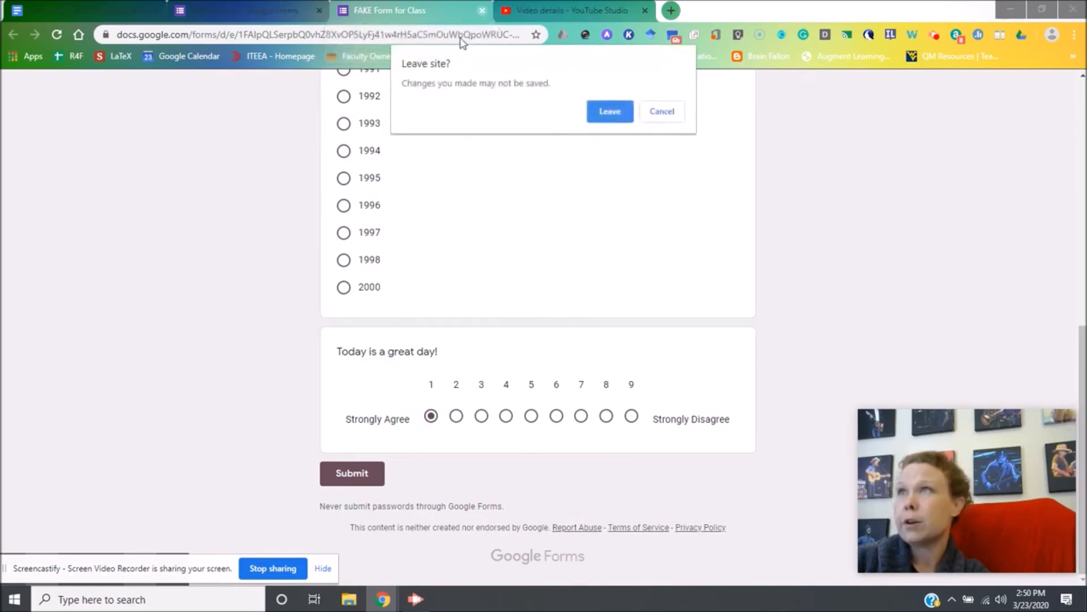
{"action": "left_click", "coordinate": [610, 111]}
Add a Multiple choice grid question below the linear scale with the question text "How does this work"
{"action": "scroll", "coordinate": [216, 243], "scroll_direction": "down", "scroll_amount": 2}
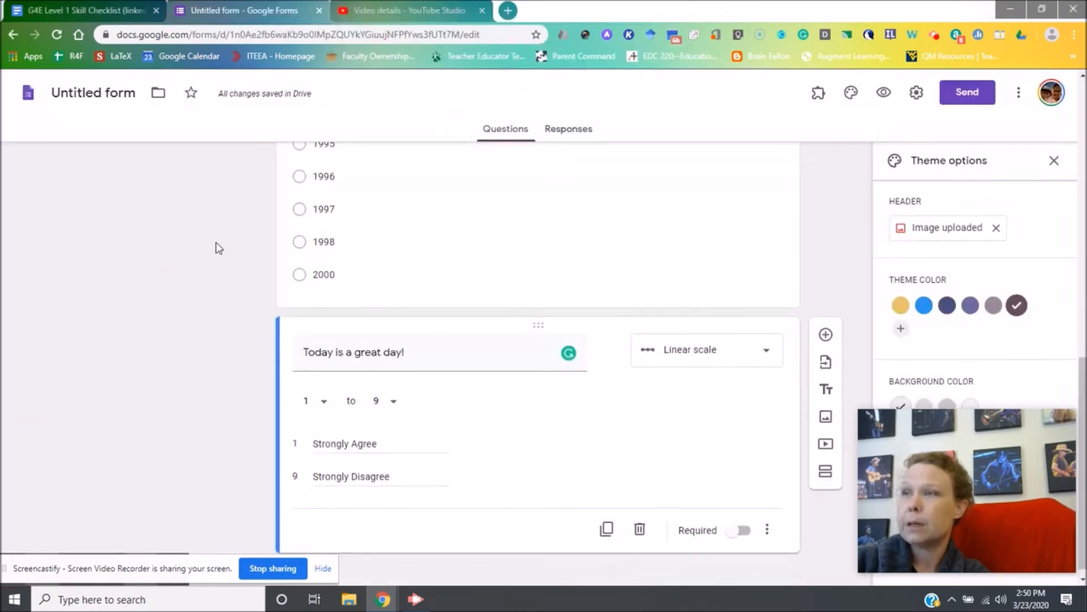
{"action": "left_click", "coordinate": [826, 323]}
{"action": "left_click", "coordinate": [709, 393]}
{"action": "left_click", "coordinate": [710, 436]}
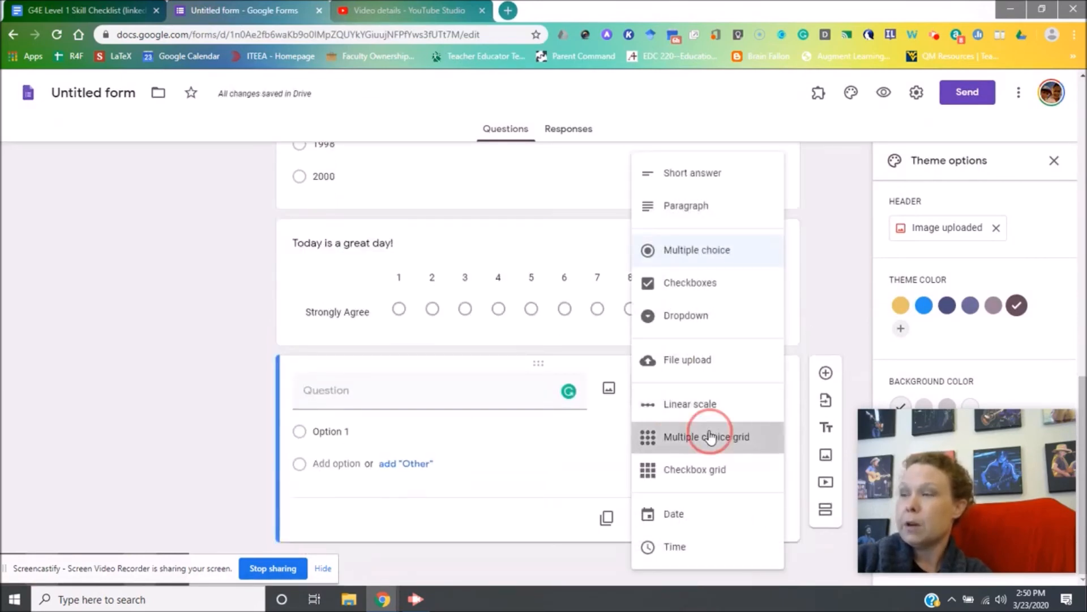
{"action": "left_click", "coordinate": [309, 369]}
{"action": "type", "text": "How d"}
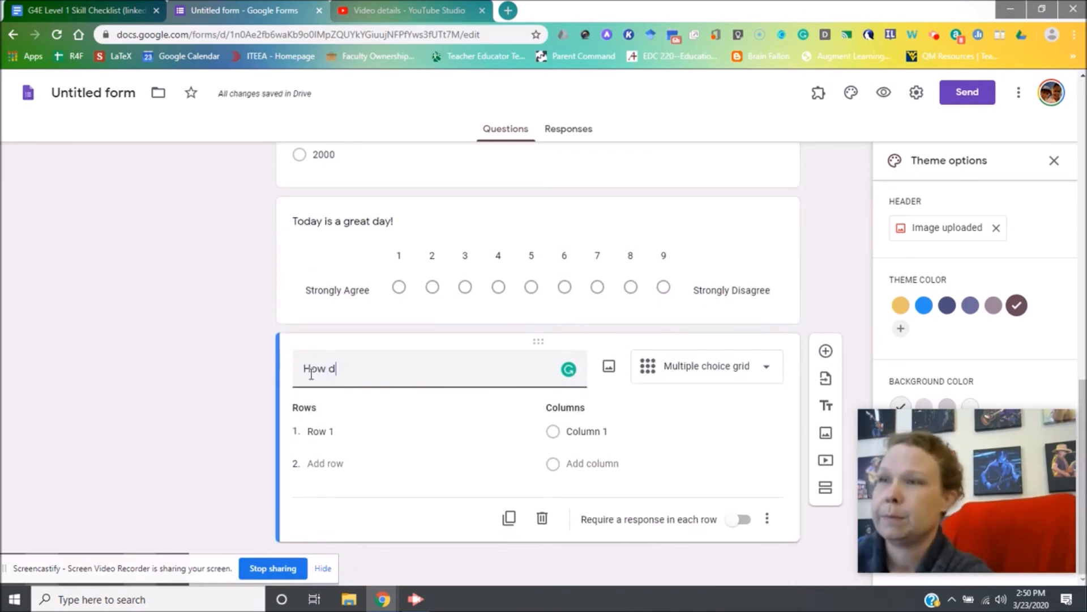
{"action": "type", "text": "oes this wqork"}
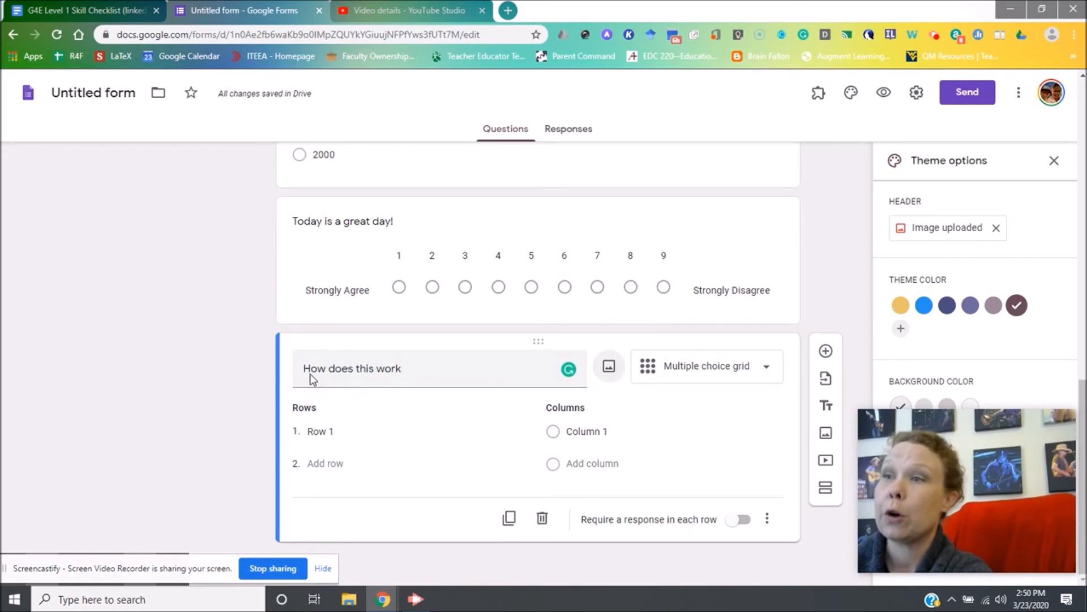
{"action": "key", "text": "Tab"}
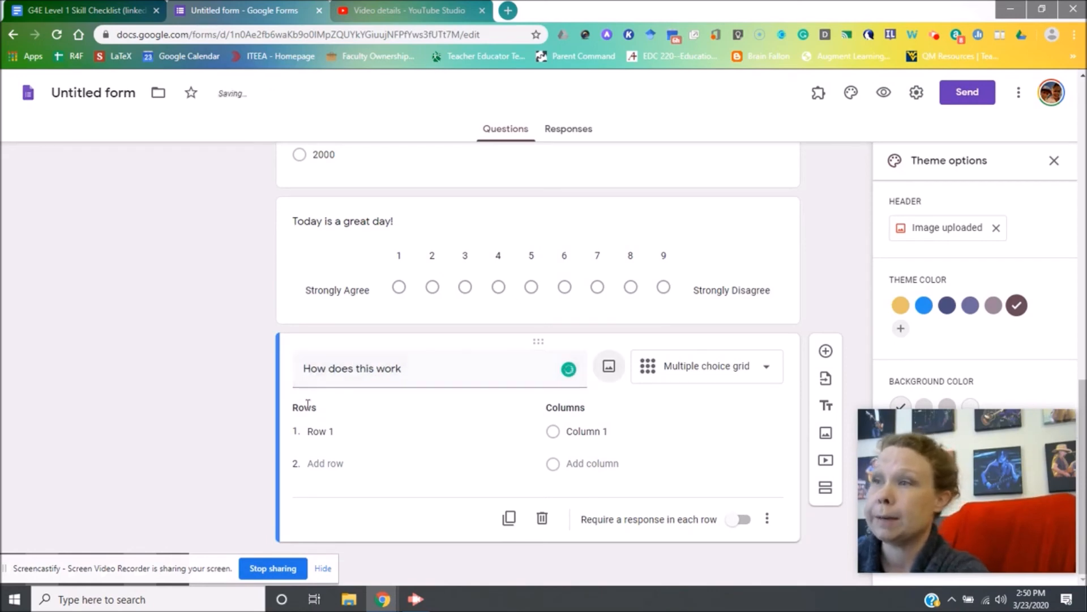
Add three more rows to the grid question, named Row 2, Row 3 and Row 4
{"action": "left_click", "coordinate": [327, 463]}
{"action": "type", "text": "Row 2"}
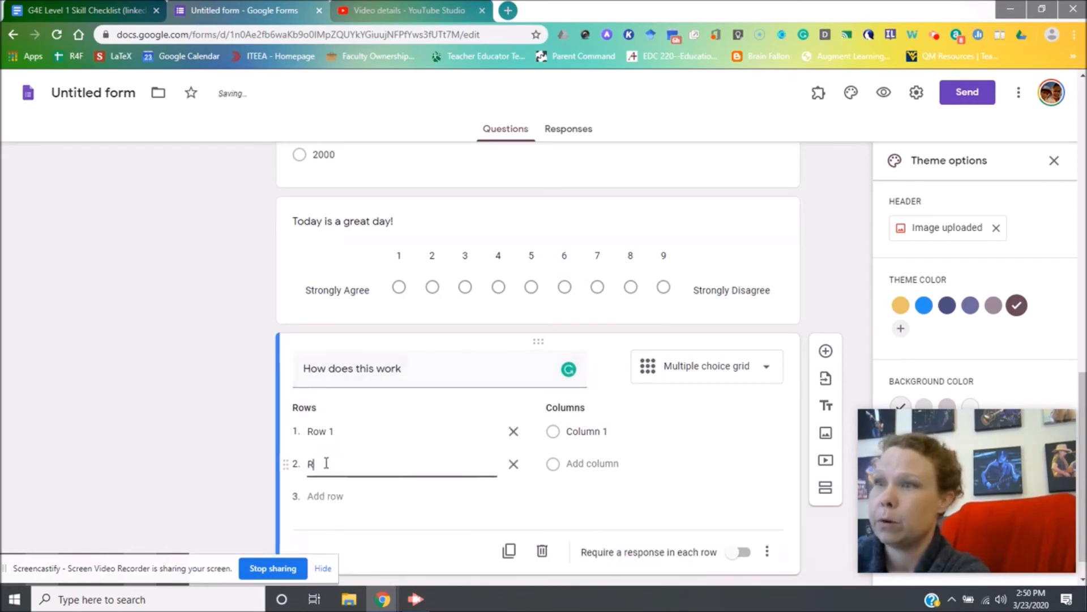
{"action": "key", "text": "Tab"}
{"action": "key", "text": "Tab"}
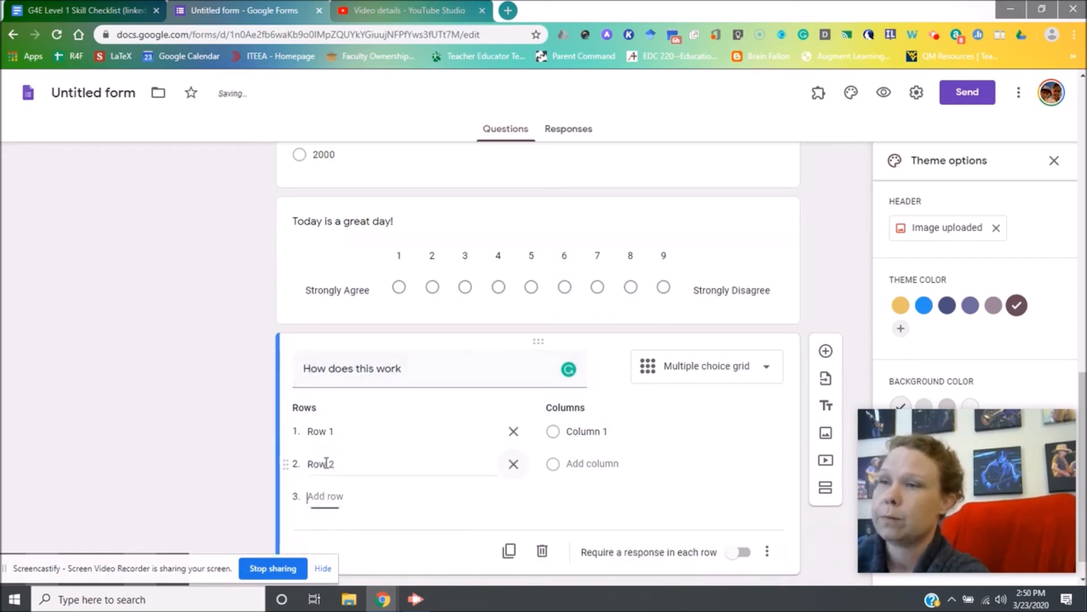
{"action": "type", "text": "Row 3"}
{"action": "key", "text": "Tab"}
{"action": "key", "text": "Tab"}
{"action": "type", "text": "Ro"}
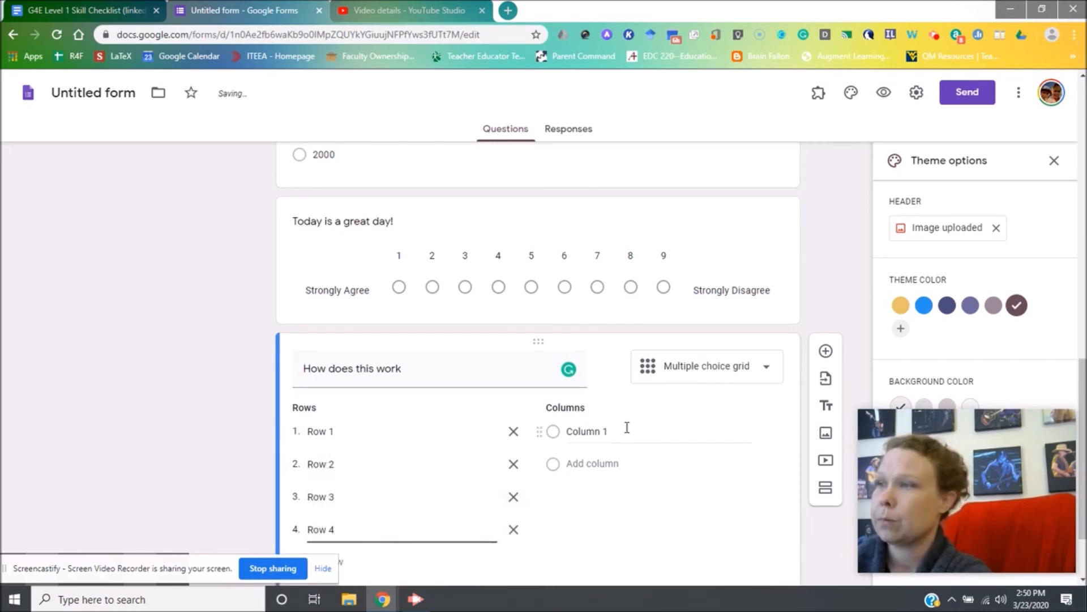
Add three more columns to the grid question, named Column 2, Column 3 and Column 4
{"action": "left_click", "coordinate": [623, 434]}
{"action": "key", "text": "Tab"}
{"action": "type", "text": "Column 2"}
{"action": "key", "text": "Tab"}
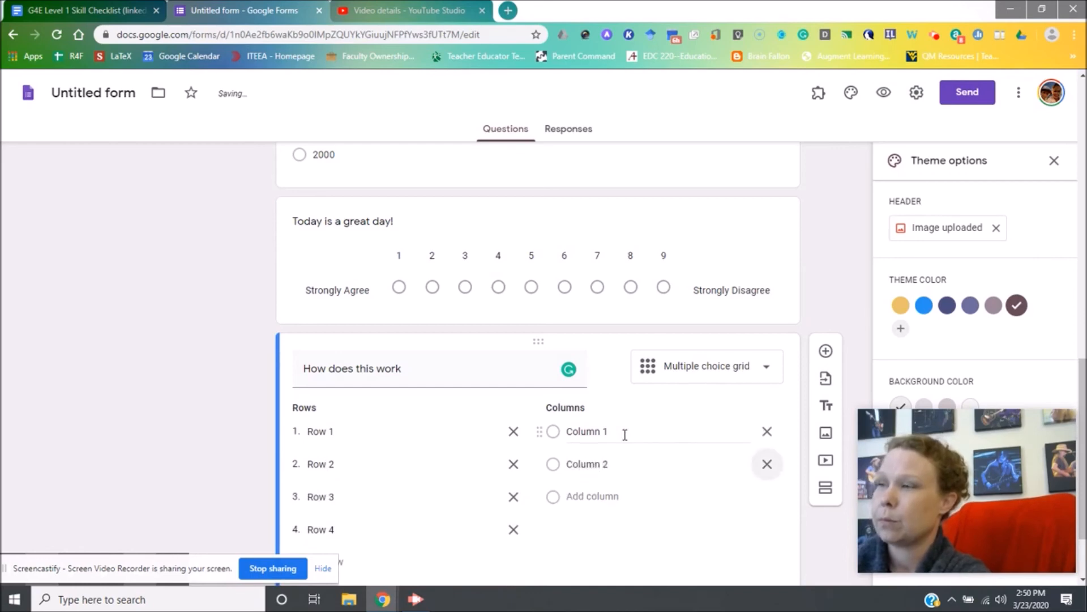
{"action": "type", "text": "co"}
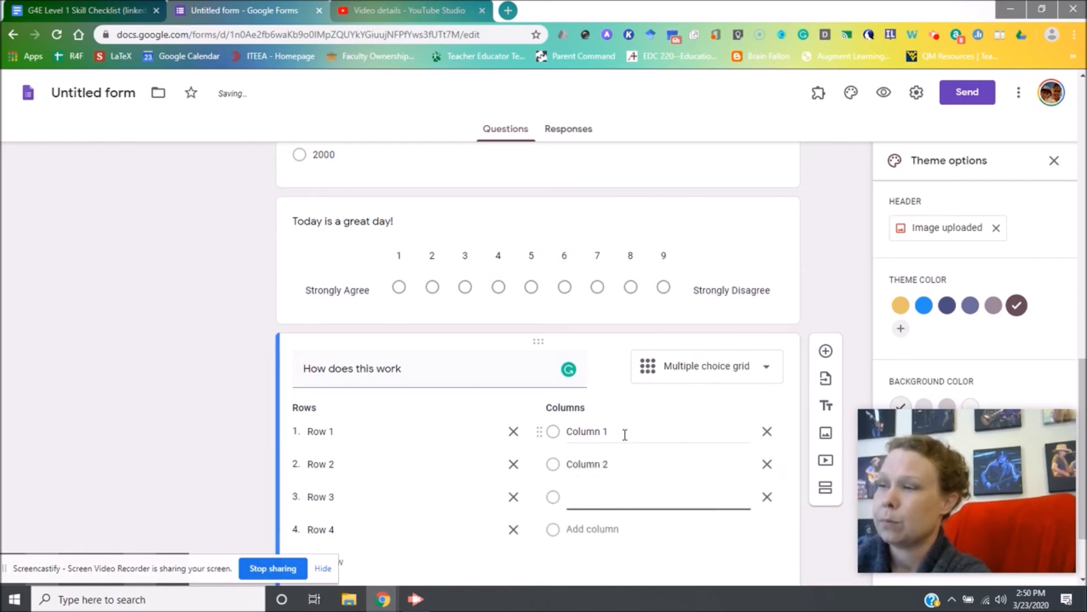
{"action": "key", "text": "Tab"}
{"action": "key", "text": "Tab"}
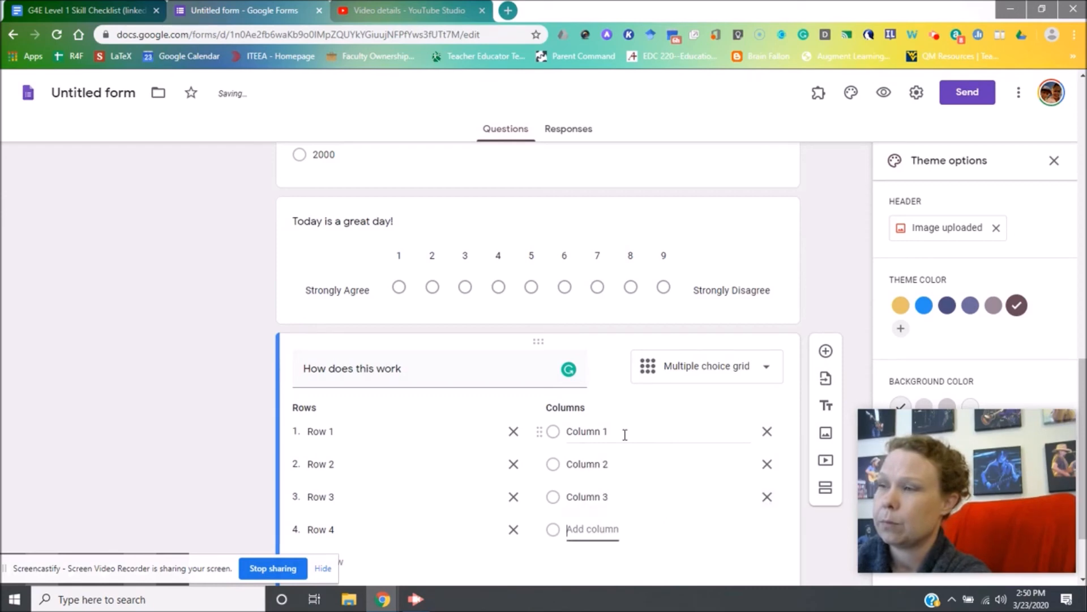
{"action": "type", "text": "Column 4"}
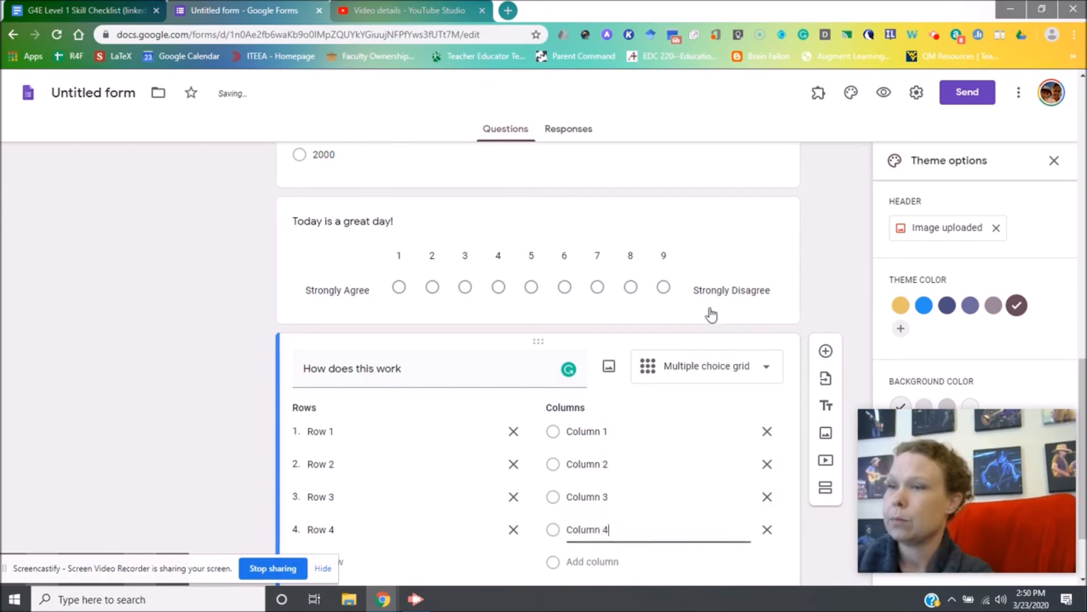
Preview the form and try Column 1, followed by Column 2, for both Row 1 and Row 2 of the grid
{"action": "left_click", "coordinate": [884, 94]}
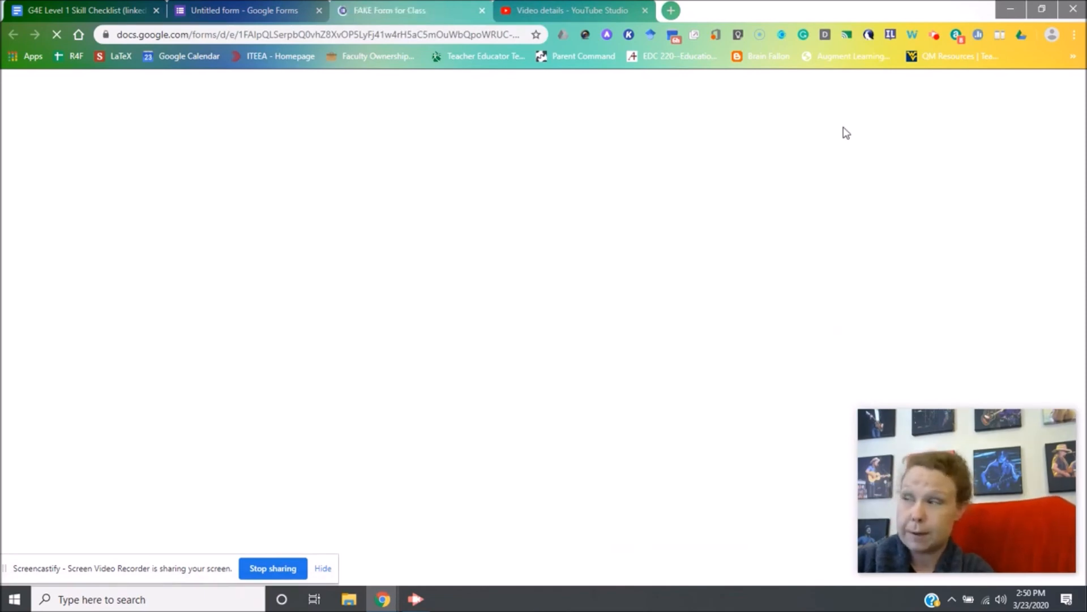
{"action": "scroll", "coordinate": [854, 269], "scroll_direction": "down", "scroll_amount": 10}
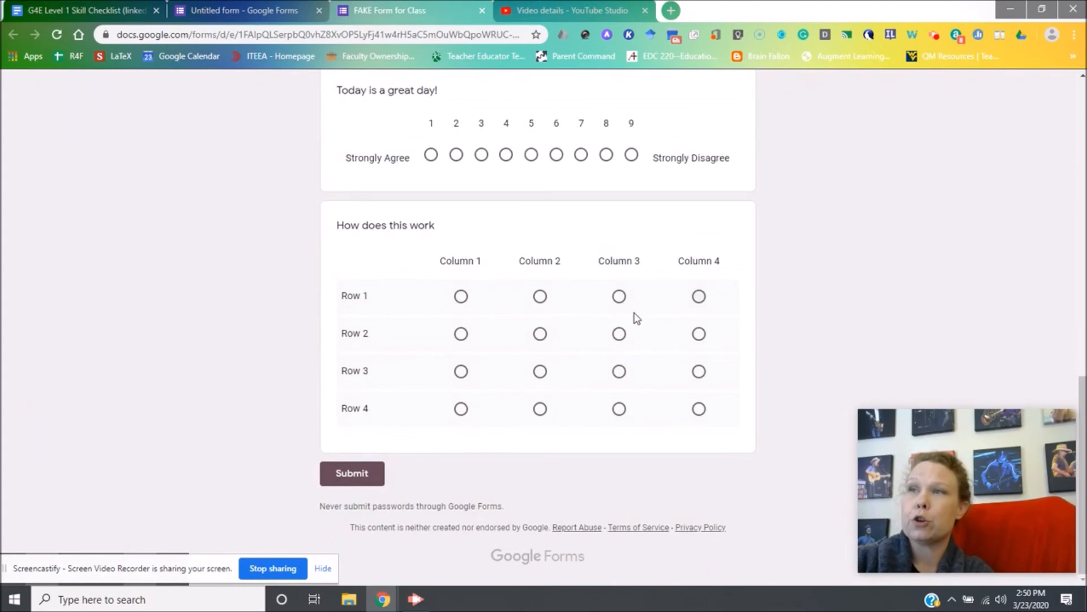
{"action": "left_click", "coordinate": [461, 295]}
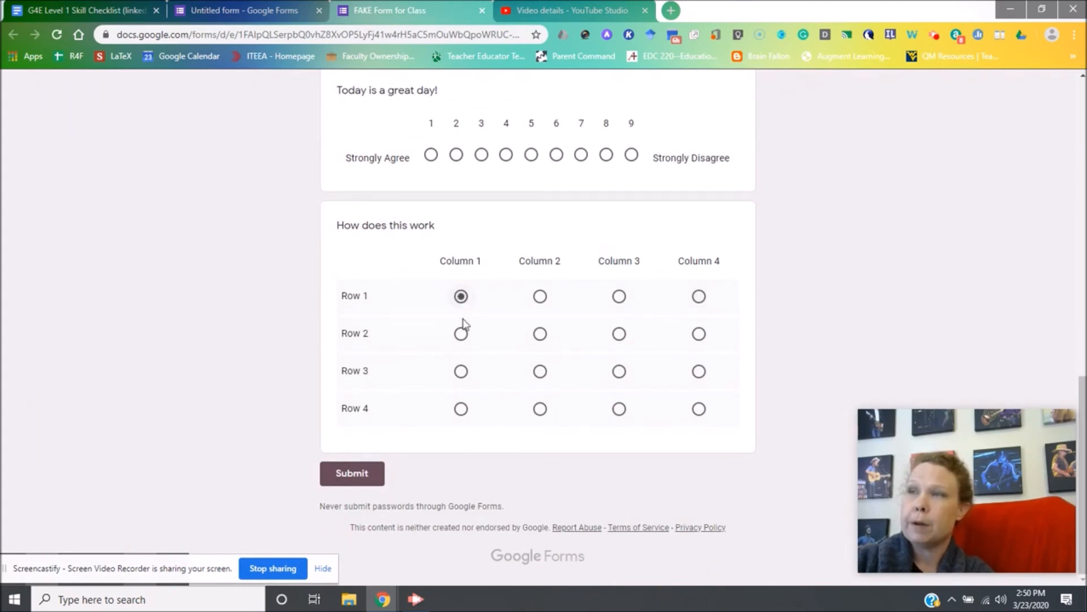
{"action": "left_click", "coordinate": [461, 337]}
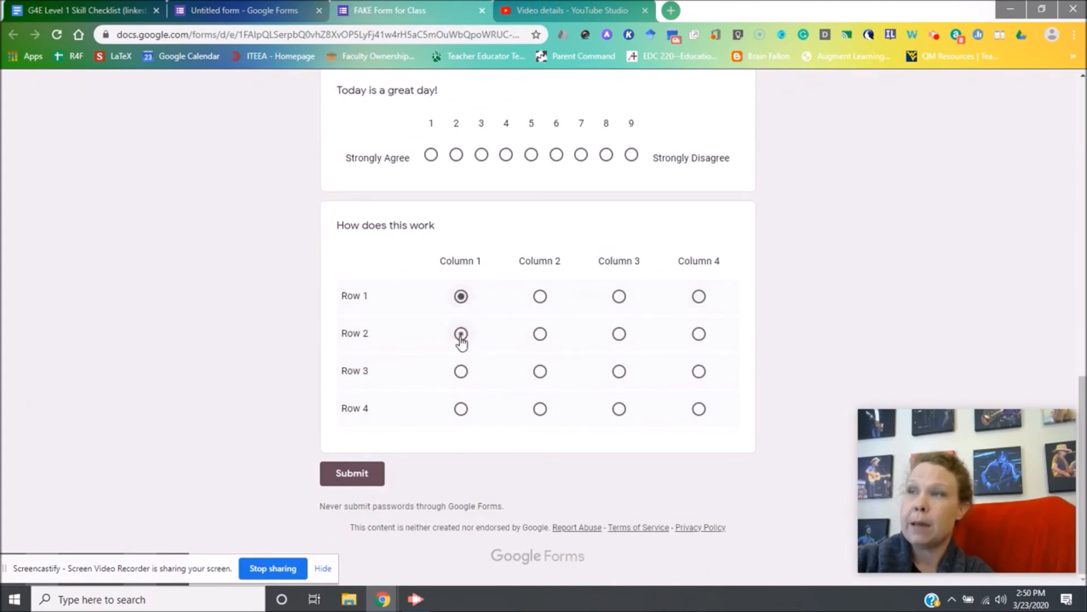
{"action": "left_click", "coordinate": [541, 297]}
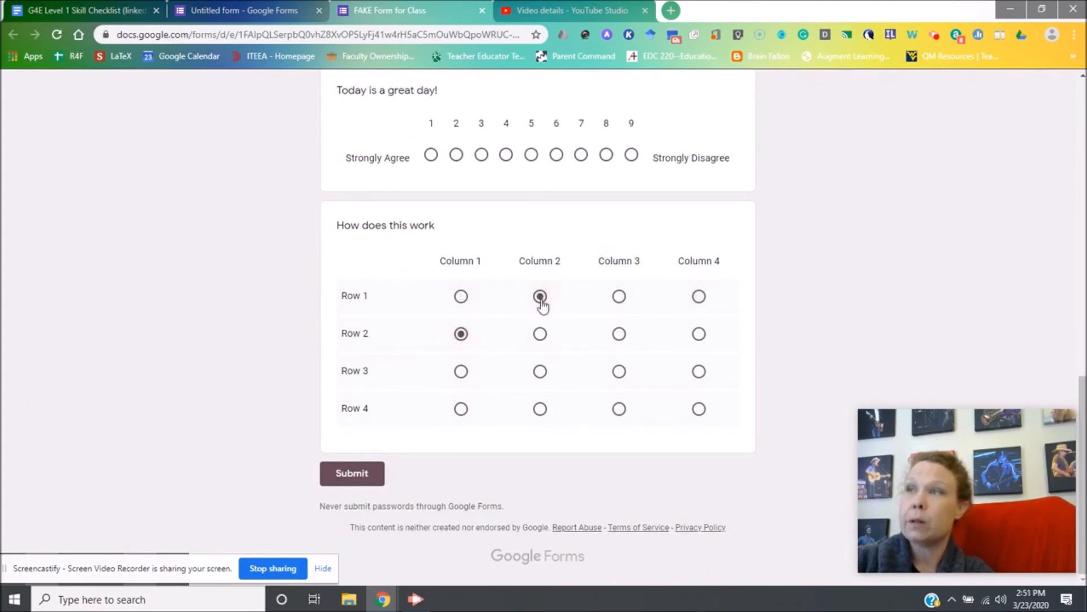
{"action": "left_click", "coordinate": [541, 336]}
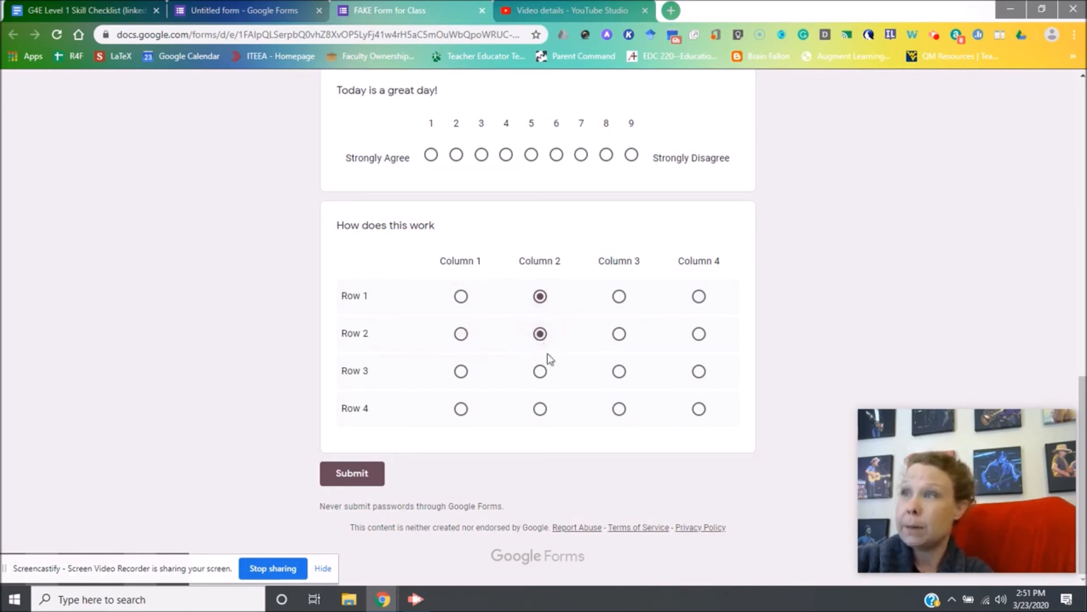
Switch the Row 1 answer between Column 1 and Column 2, ending with Column 1 for Row 1 and Row 2
{"action": "left_click", "coordinate": [462, 297]}
{"action": "left_click", "coordinate": [539, 297]}
{"action": "double_click", "coordinate": [357, 296]}
{"action": "left_click", "coordinate": [461, 296]}
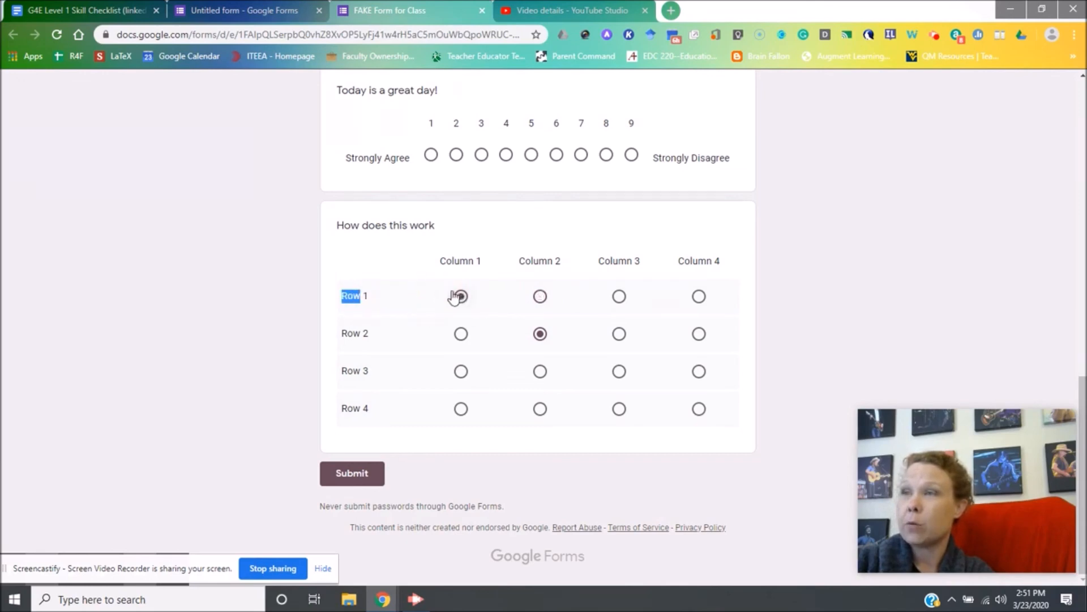
{"action": "left_click", "coordinate": [462, 335]}
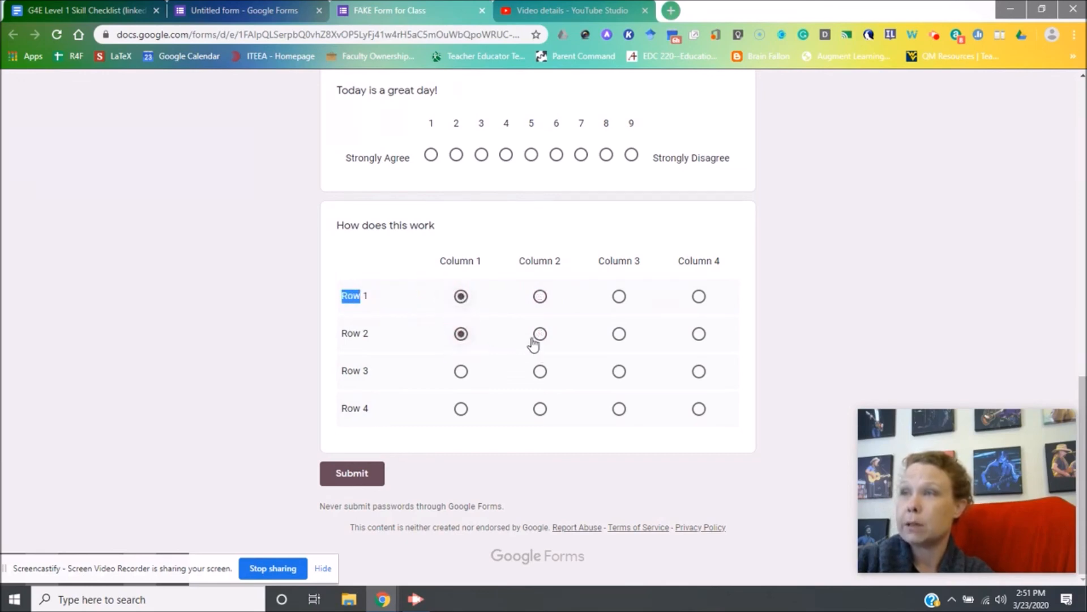
Choose Column 2 for all four rows of the previewed grid, and close the preview without keeping the answers
{"action": "left_click", "coordinate": [540, 297]}
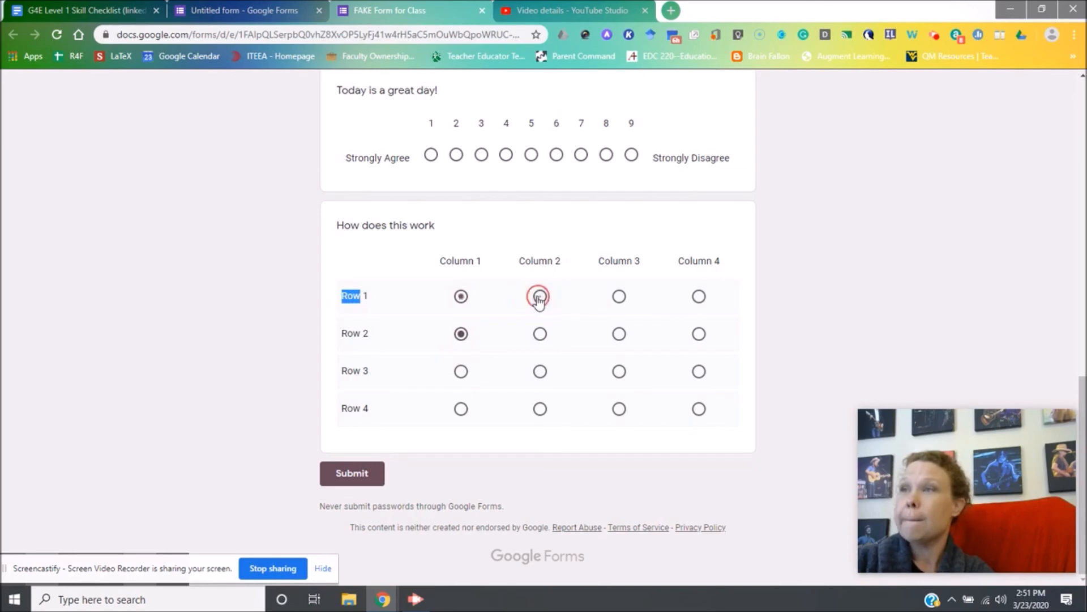
{"action": "left_click", "coordinate": [540, 335]}
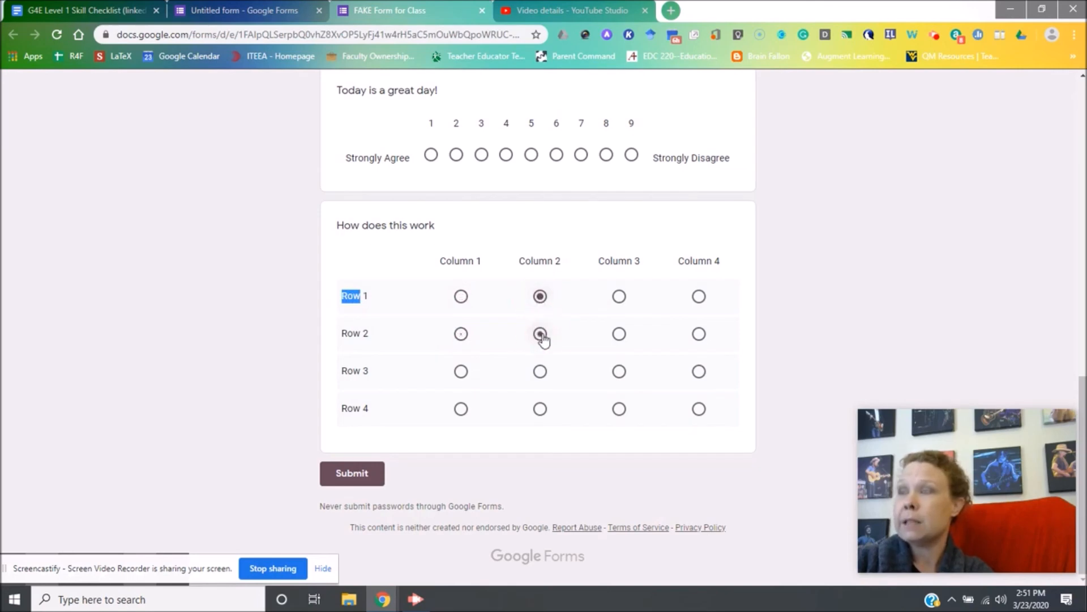
{"action": "left_click", "coordinate": [541, 370]}
{"action": "left_click", "coordinate": [543, 408]}
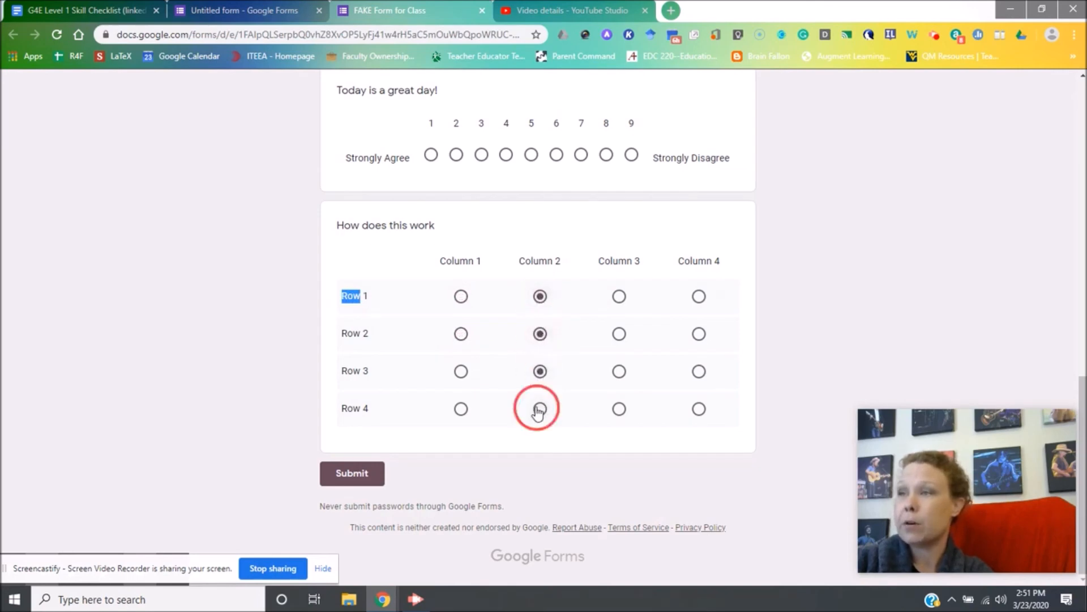
{"action": "scroll", "coordinate": [760, 308], "scroll_direction": "up", "scroll_amount": 8}
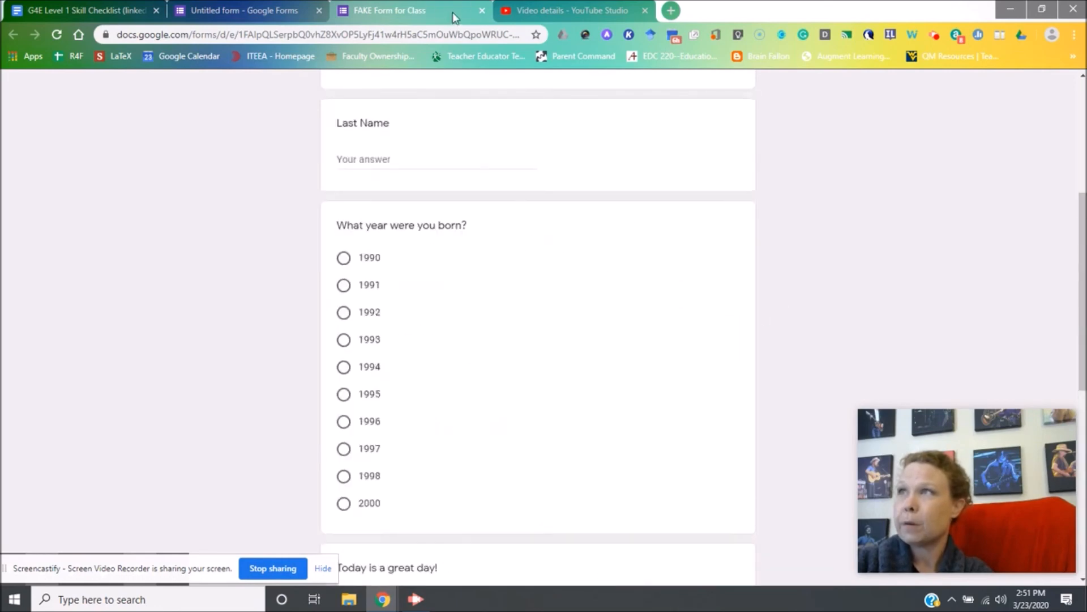
{"action": "left_click", "coordinate": [482, 10]}
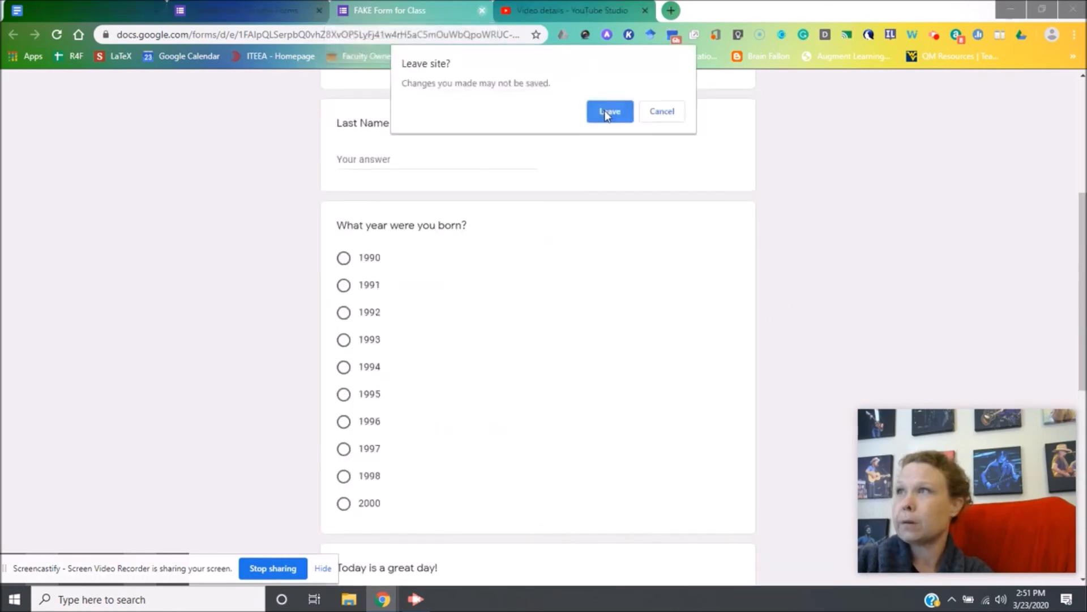
{"action": "left_click", "coordinate": [606, 113]}
Change the "How does this work" question to a Checkbox grid
{"action": "scroll", "coordinate": [698, 303], "scroll_direction": "down", "scroll_amount": 2}
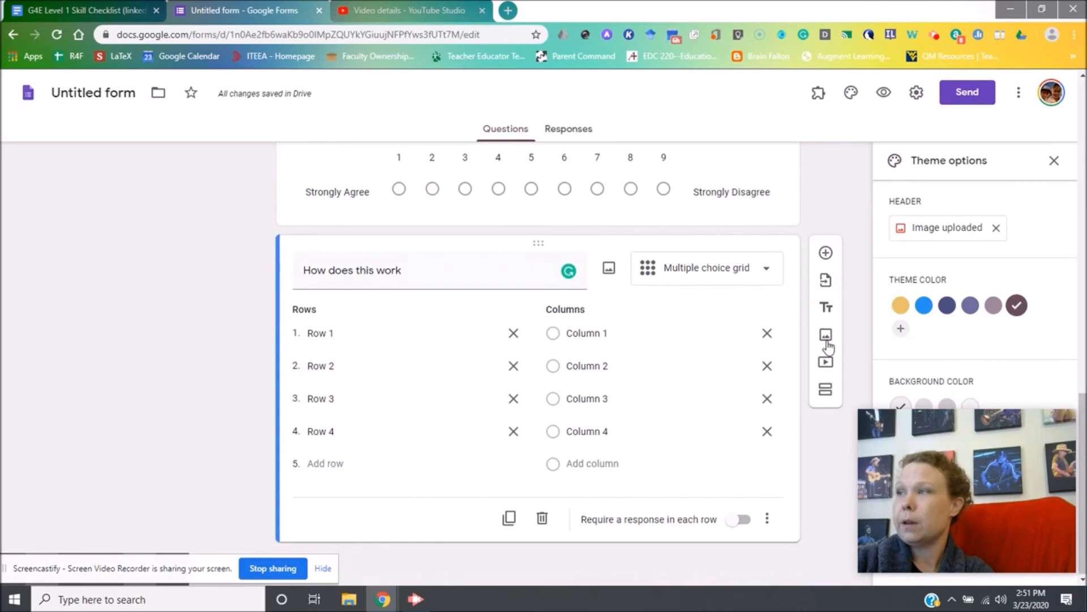
{"action": "left_click", "coordinate": [733, 273]}
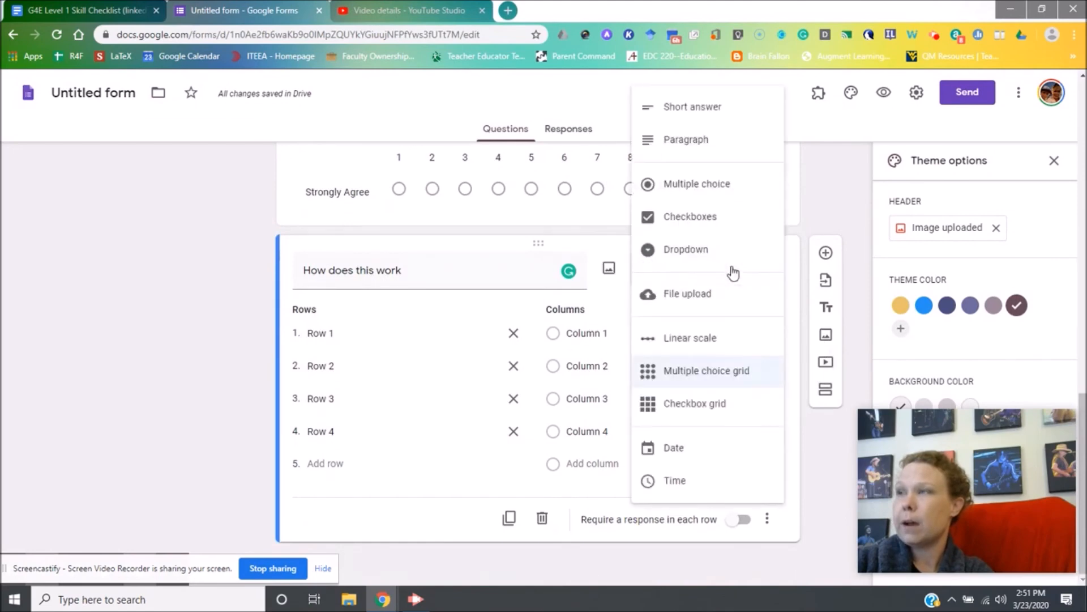
{"action": "left_click", "coordinate": [707, 410]}
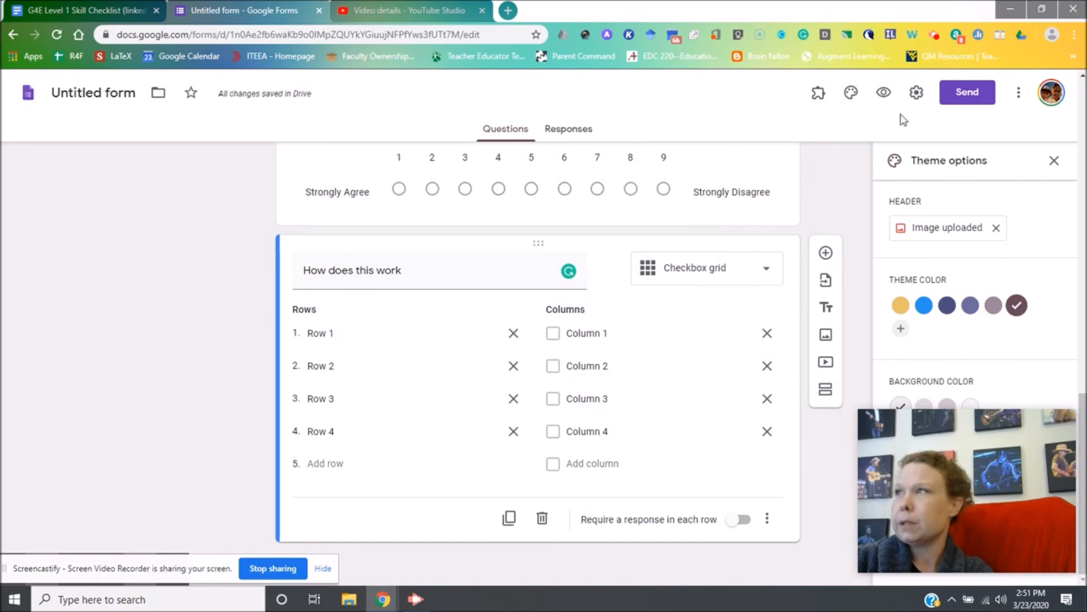
Preview the checkbox grid, tick Columns 1 and 2 for Rows 1 and 2 and Column 2 for Row 3, and discard the preview
{"action": "left_click", "coordinate": [885, 94]}
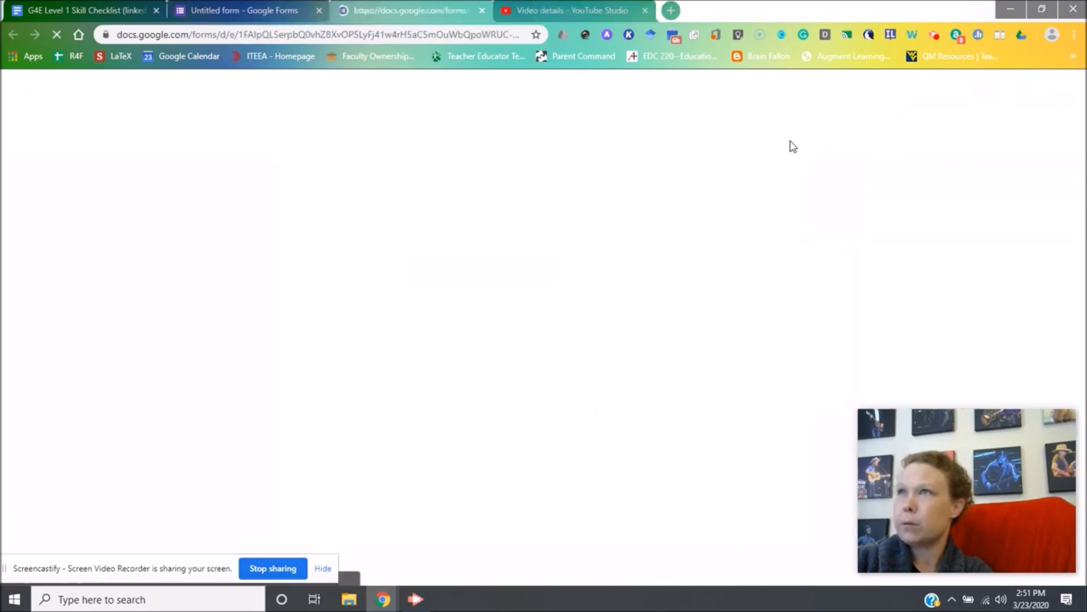
{"action": "scroll", "coordinate": [595, 318], "scroll_direction": "down", "scroll_amount": 14}
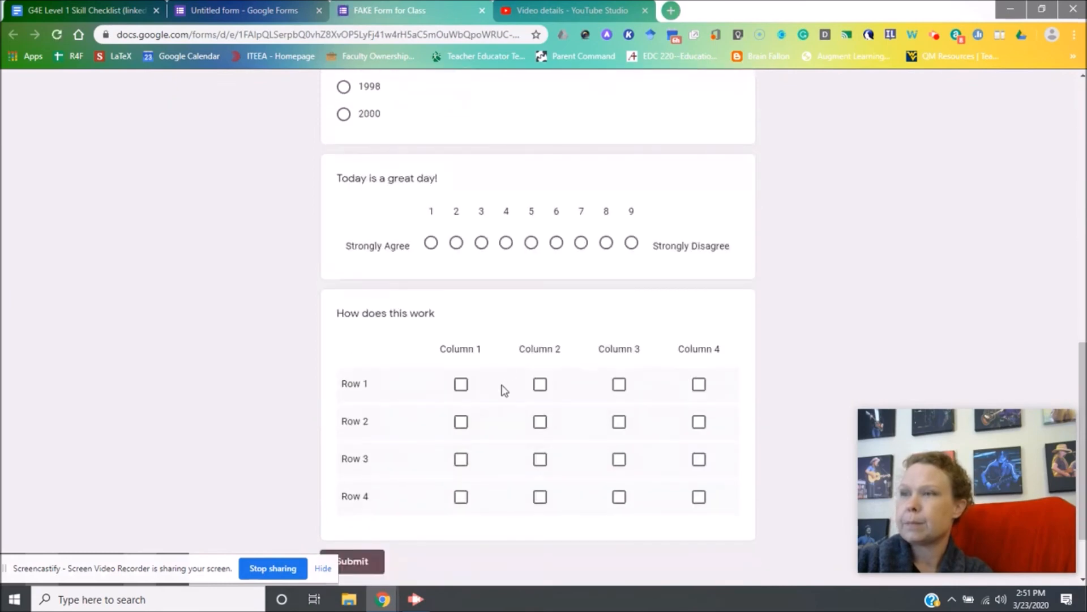
{"action": "left_click", "coordinate": [461, 385]}
{"action": "left_click", "coordinate": [541, 385]}
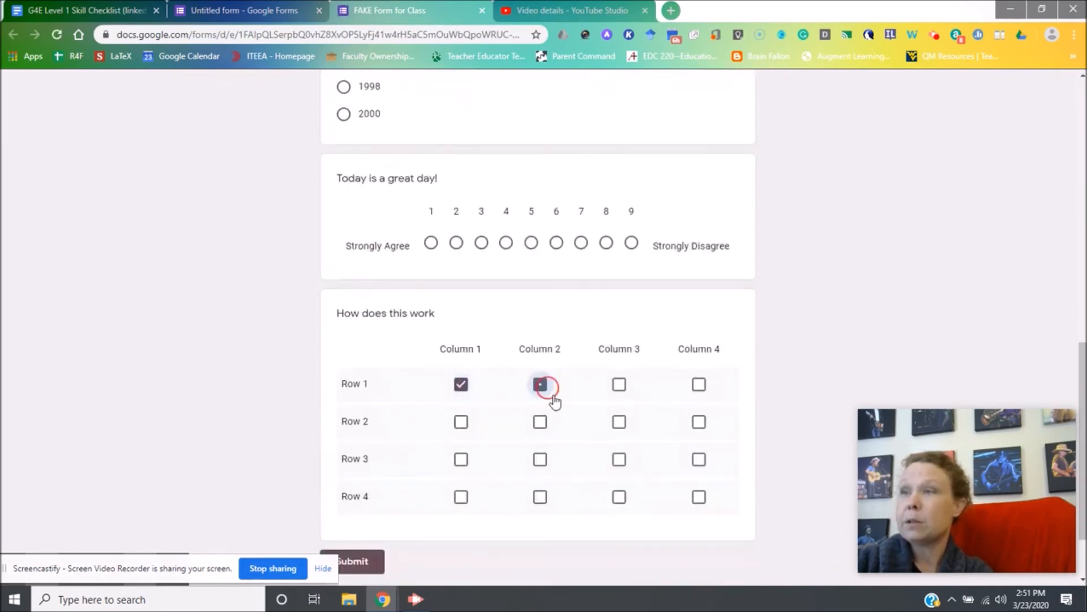
{"action": "left_click", "coordinate": [540, 422]}
{"action": "left_click", "coordinate": [540, 460]}
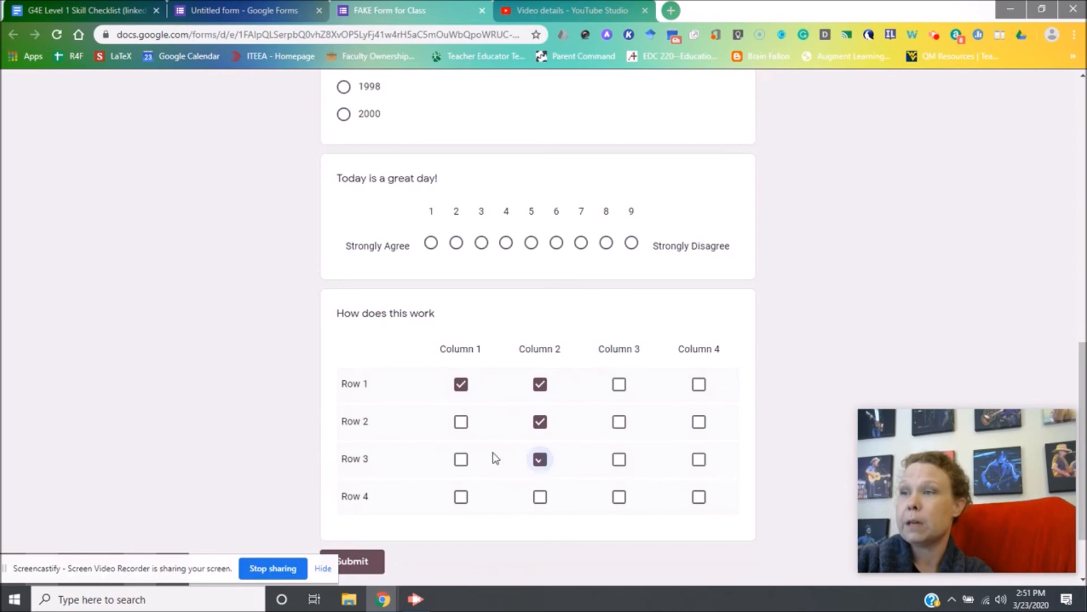
{"action": "left_click", "coordinate": [461, 422]}
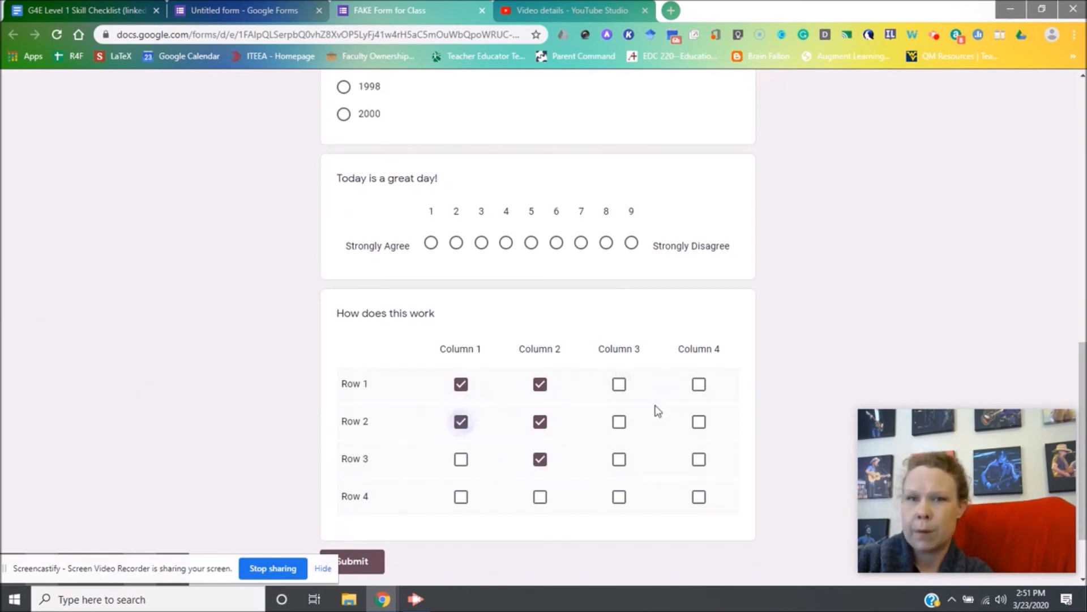
{"action": "scroll", "coordinate": [656, 399], "scroll_direction": "up", "scroll_amount": 6}
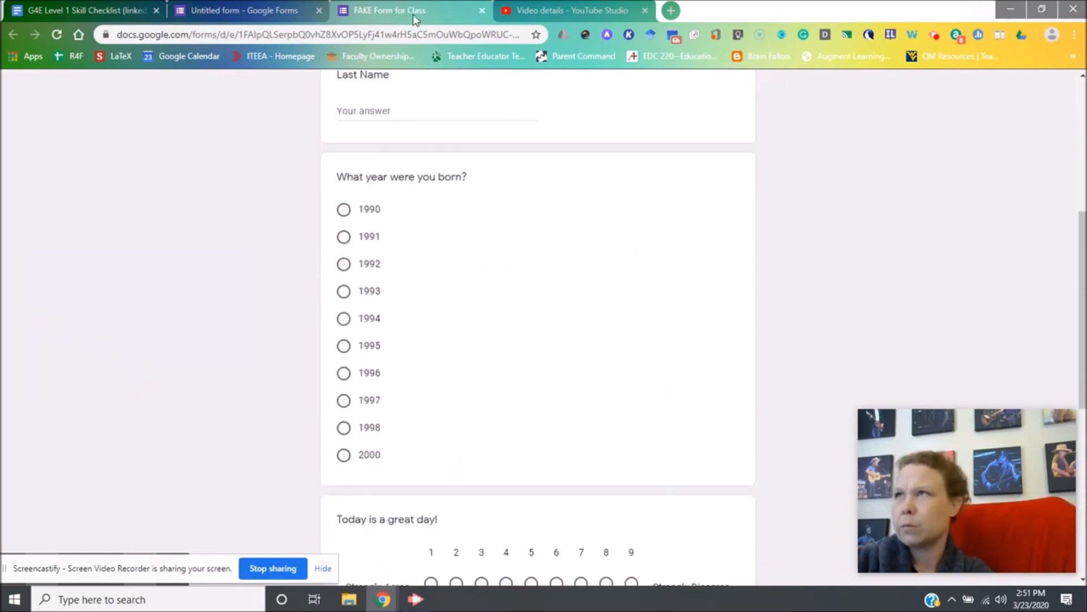
{"action": "left_click", "coordinate": [481, 12]}
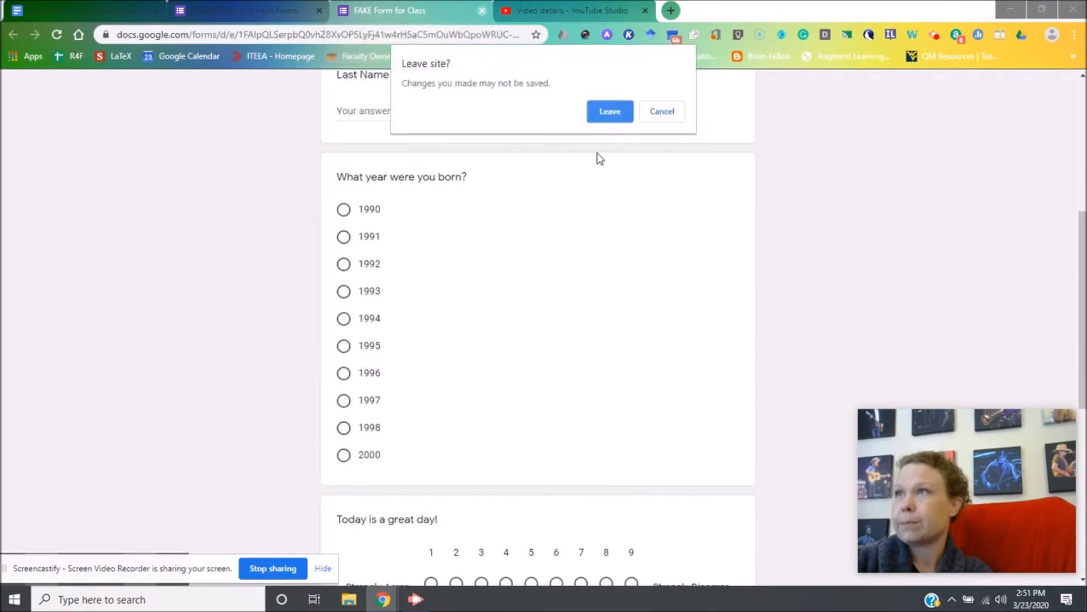
{"action": "left_click", "coordinate": [593, 111]}
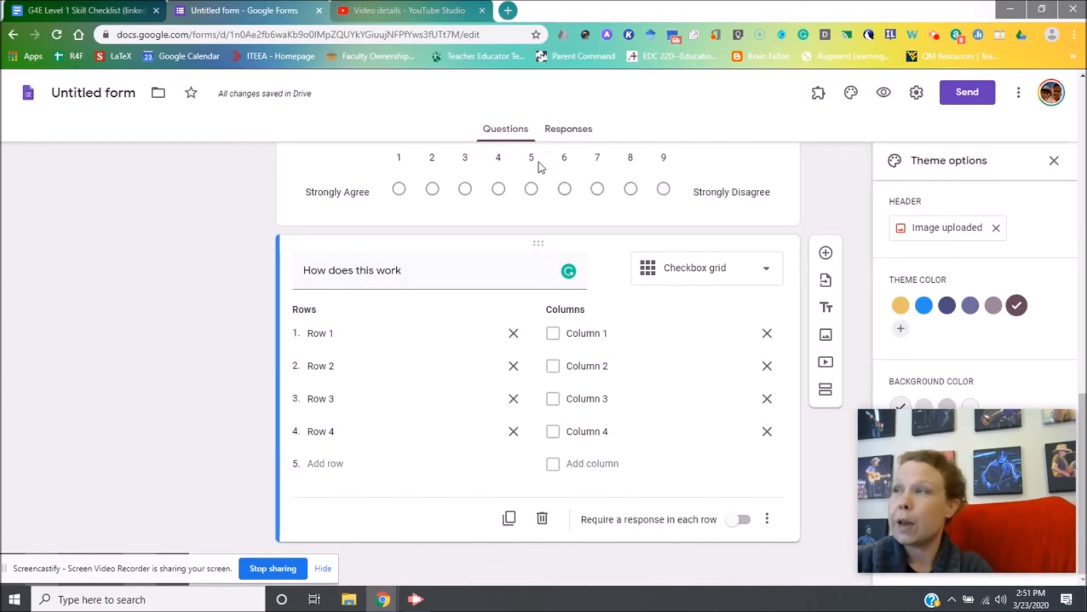
Open the question type choices for the "How does this work" question
{"action": "left_click", "coordinate": [703, 275]}
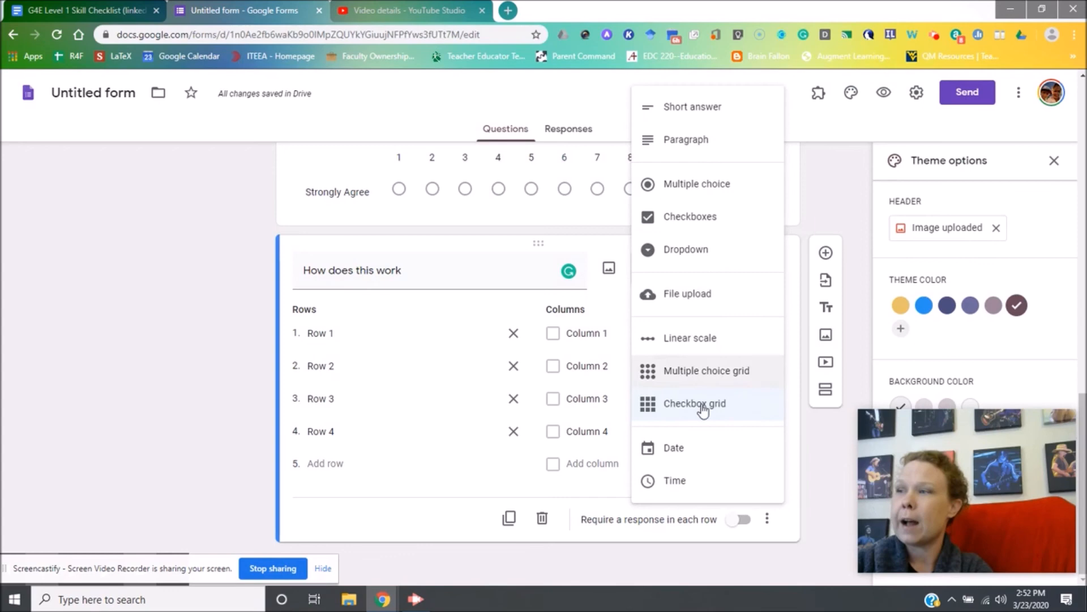